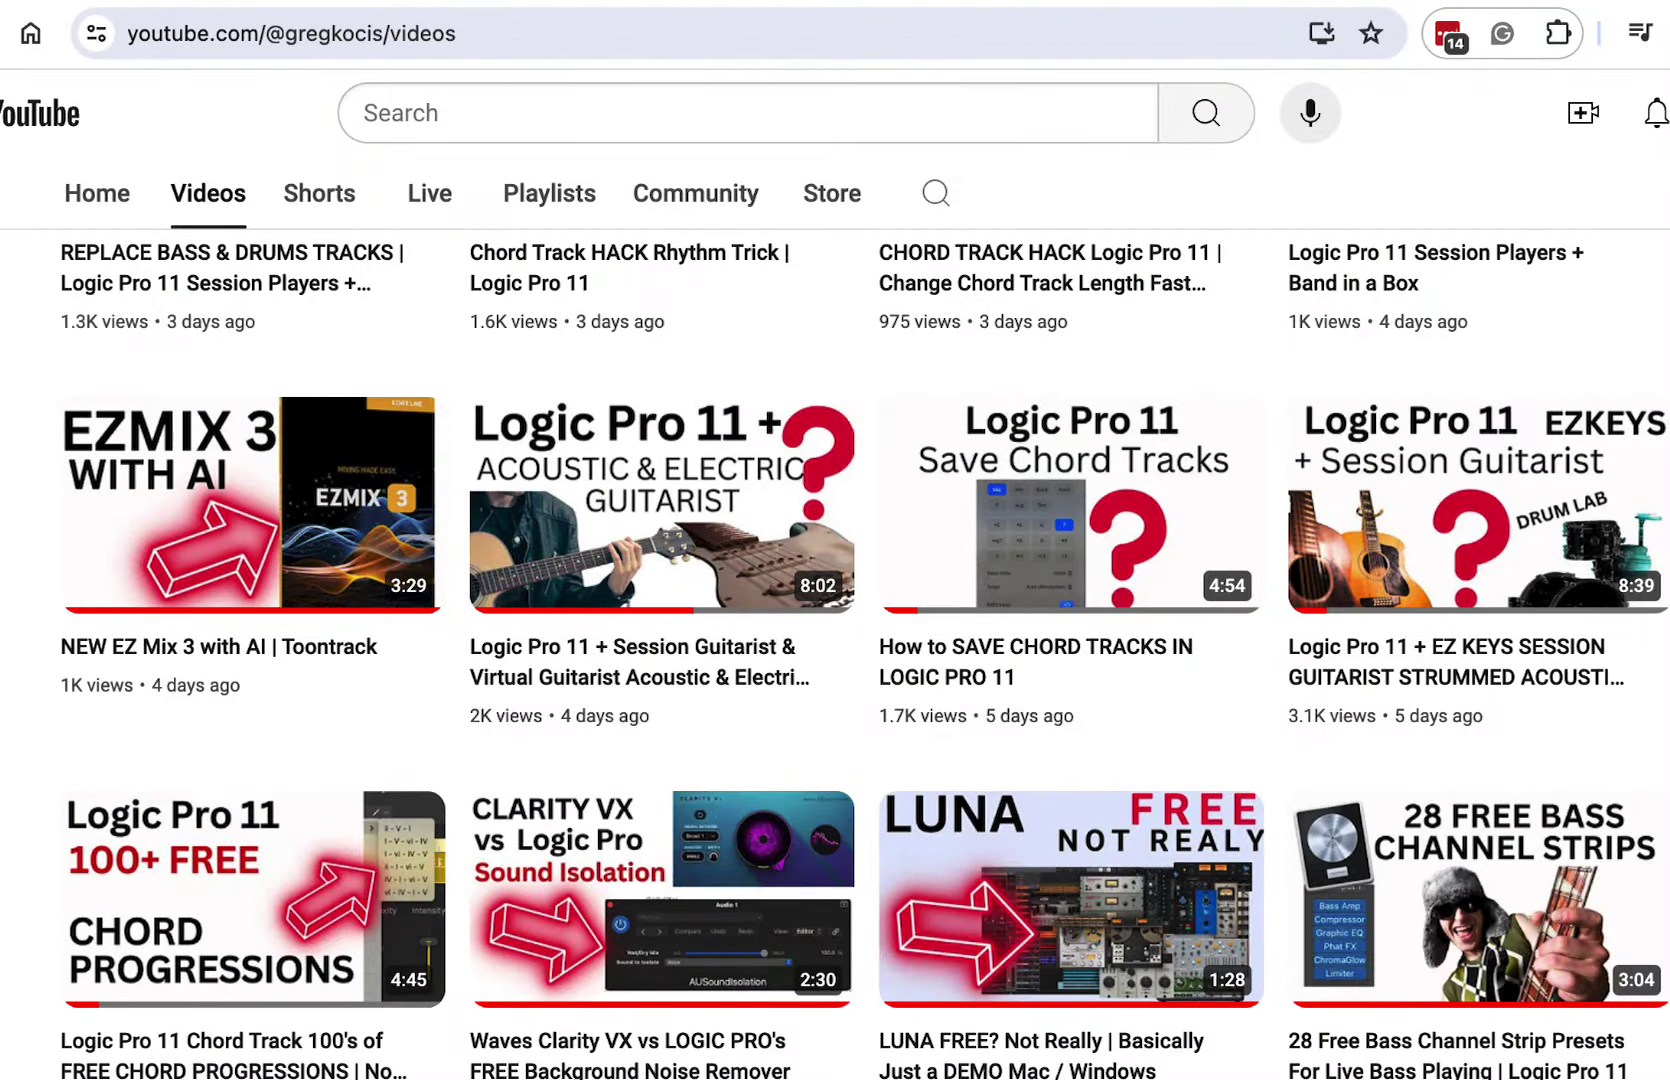
Close the Kontakt Electric Mint window and hide the Library and Inspector panels.
scroll(865, 650, "up", 4)
scroll(865, 650, "down", 6)
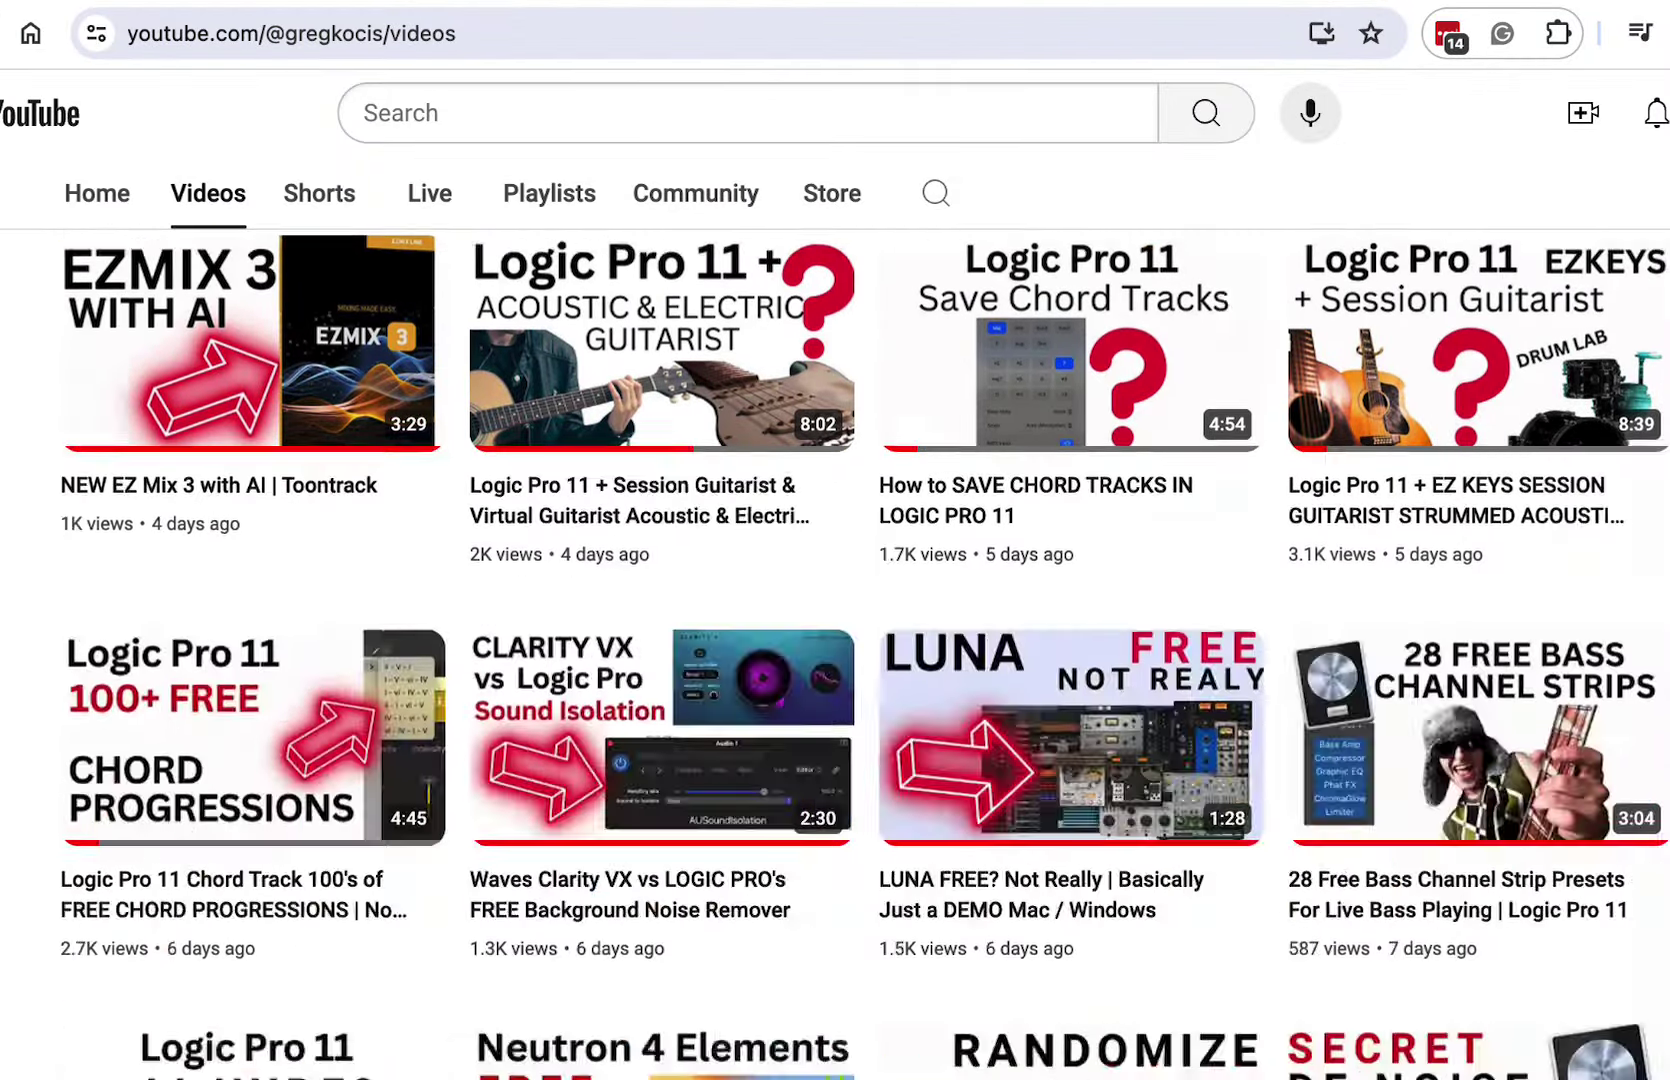
scroll(865, 650, "down", 6)
scroll(865, 650, "up", 8)
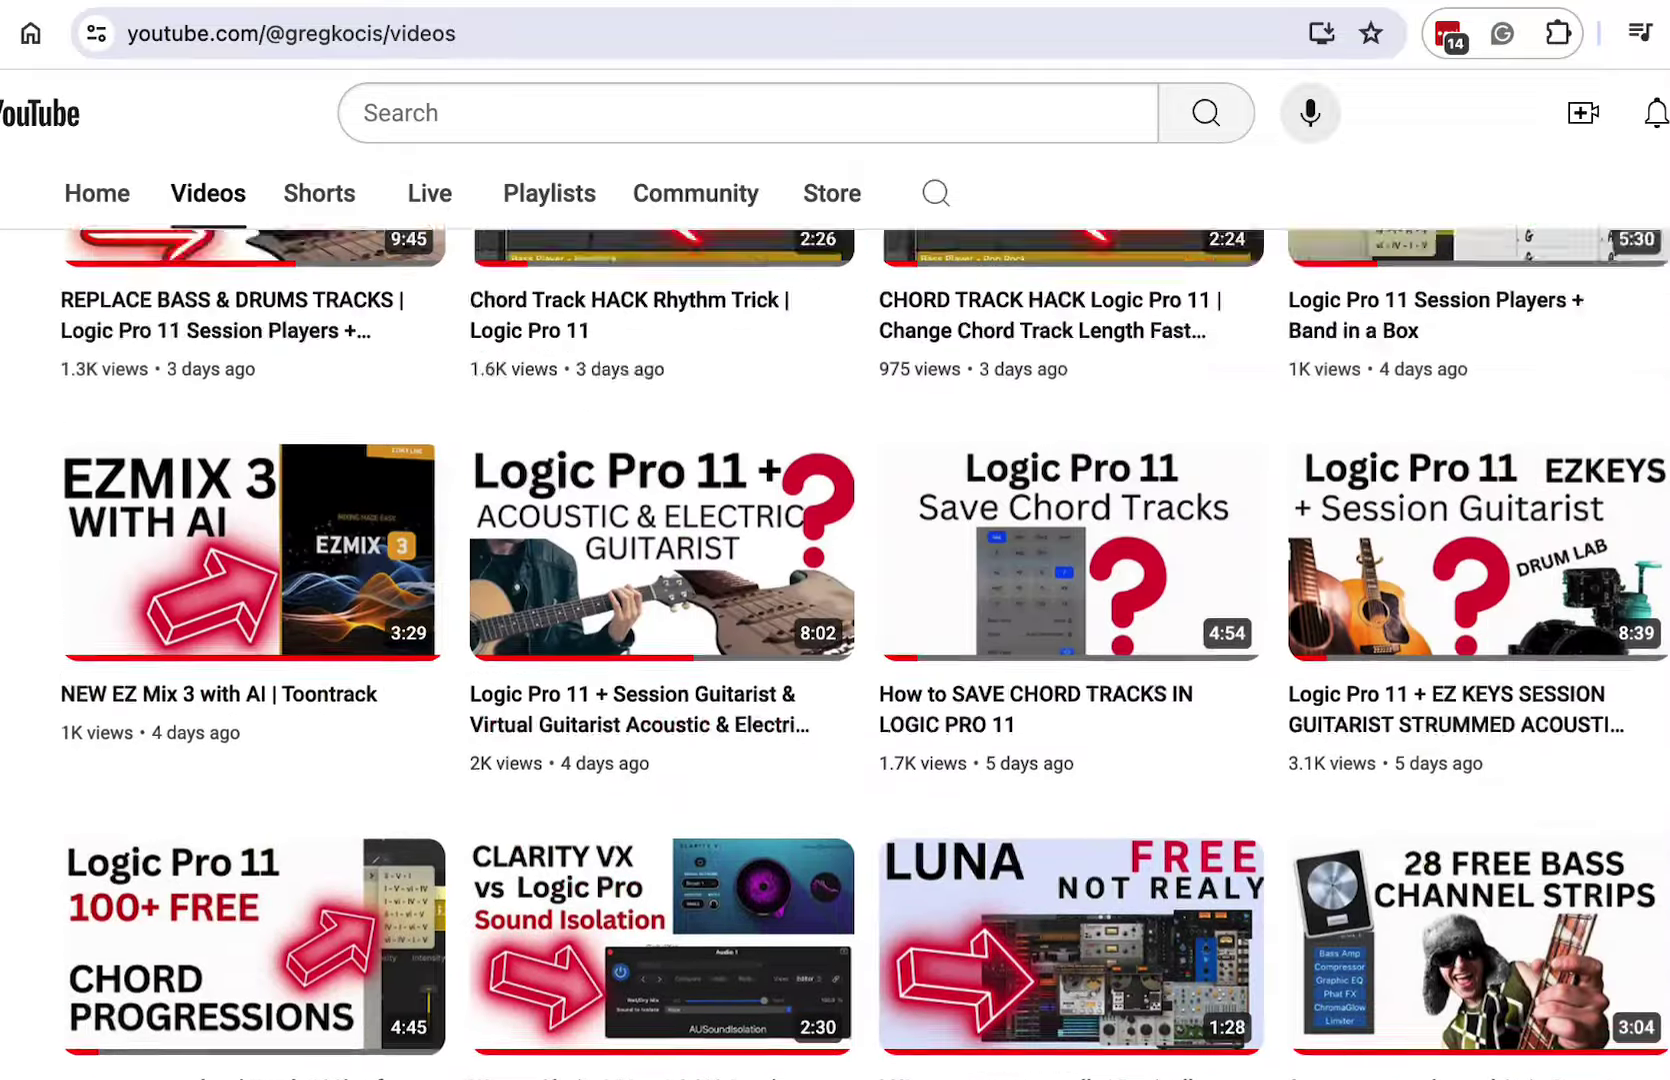
scroll(865, 650, "up", 3)
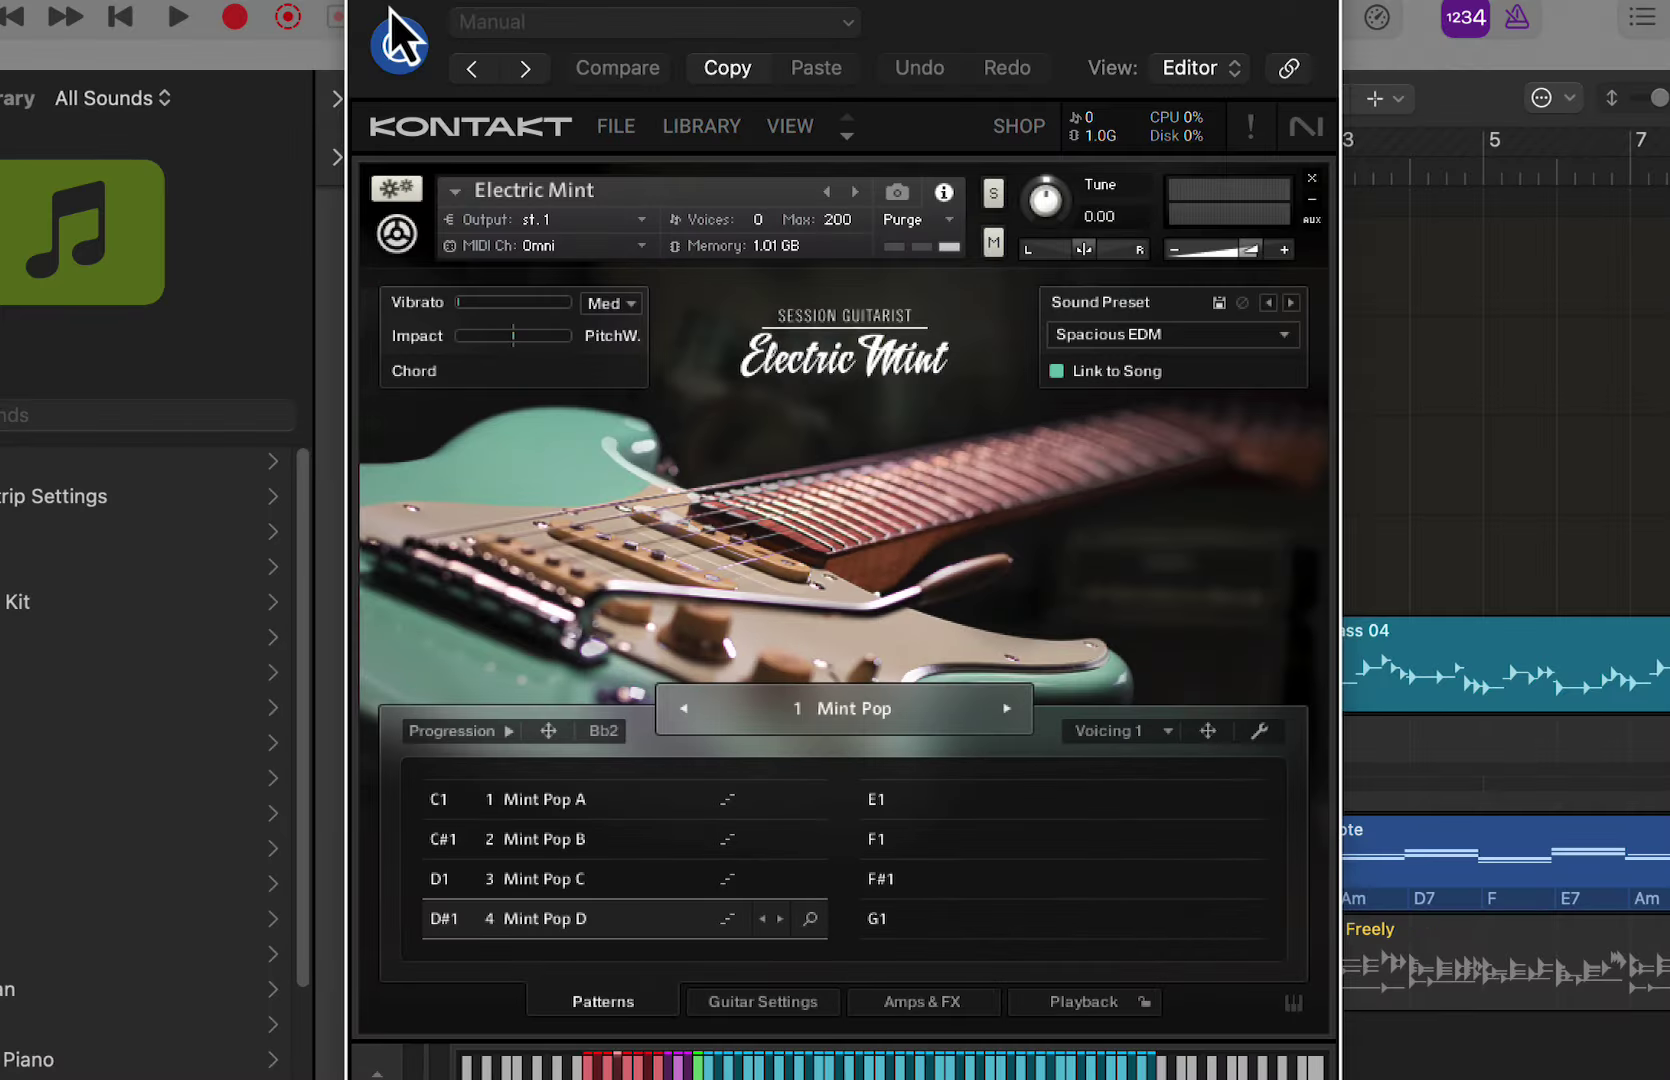
left_click(366, 4)
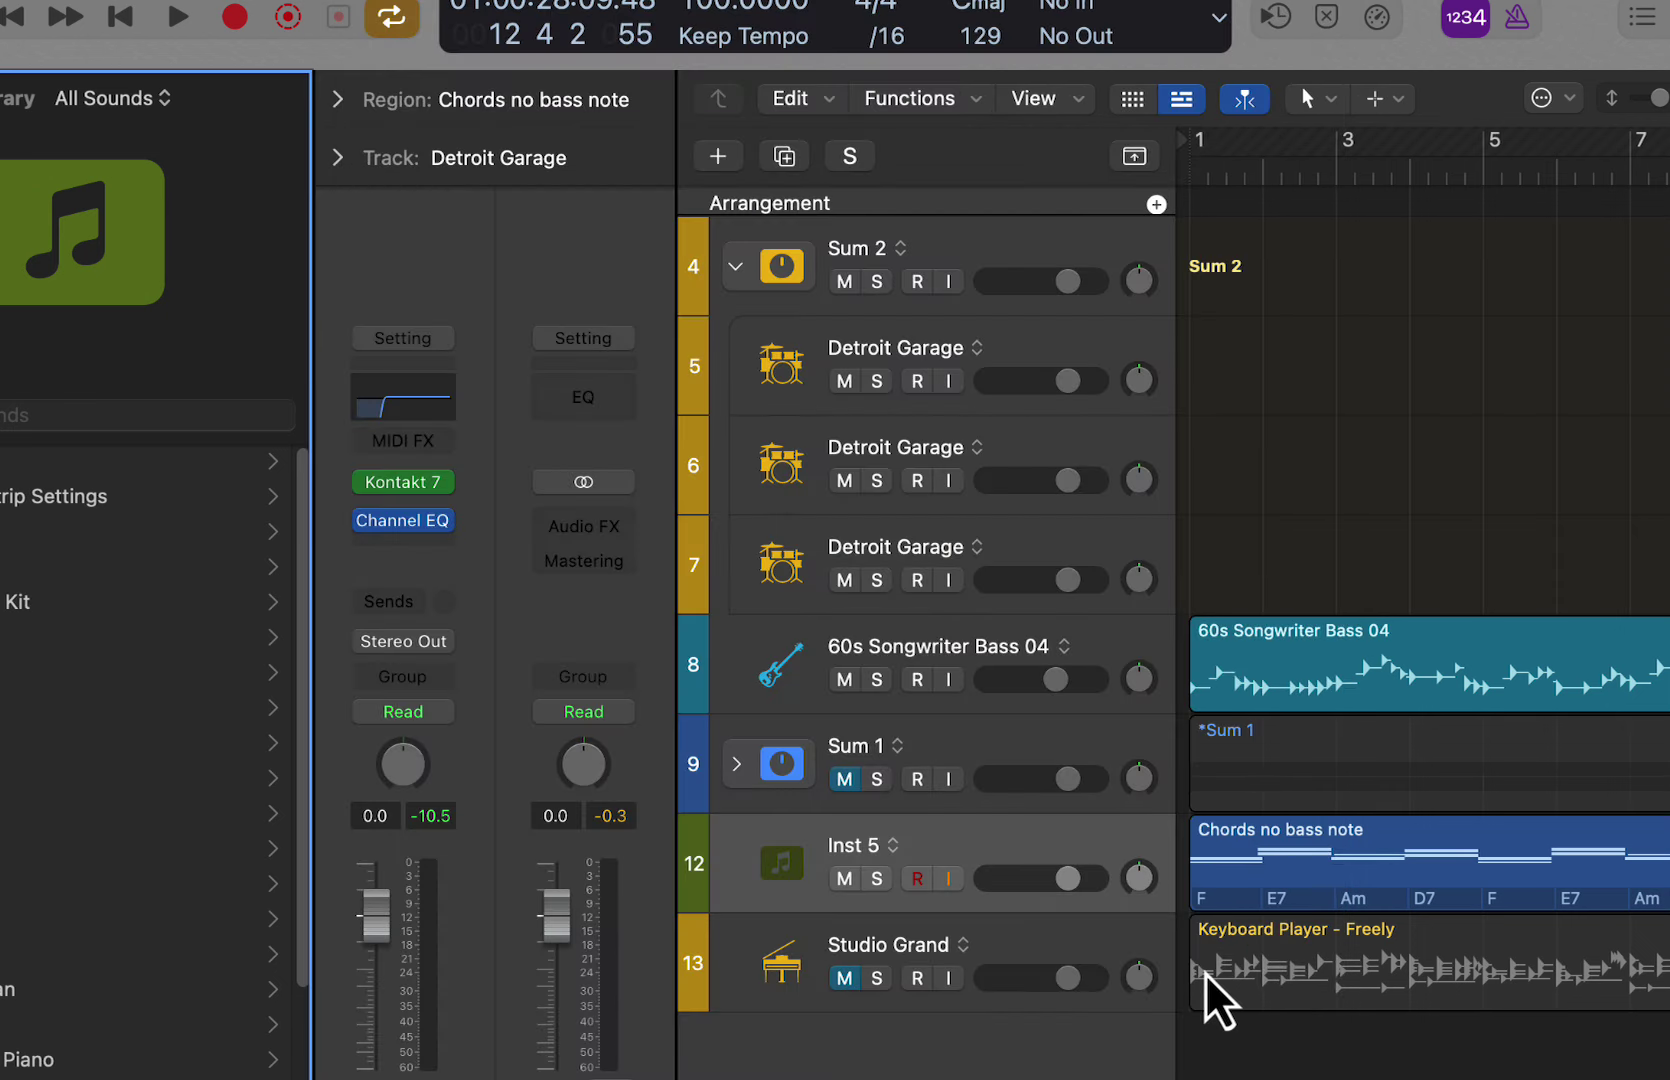
scroll(1207, 975, "up", 1)
key("y")
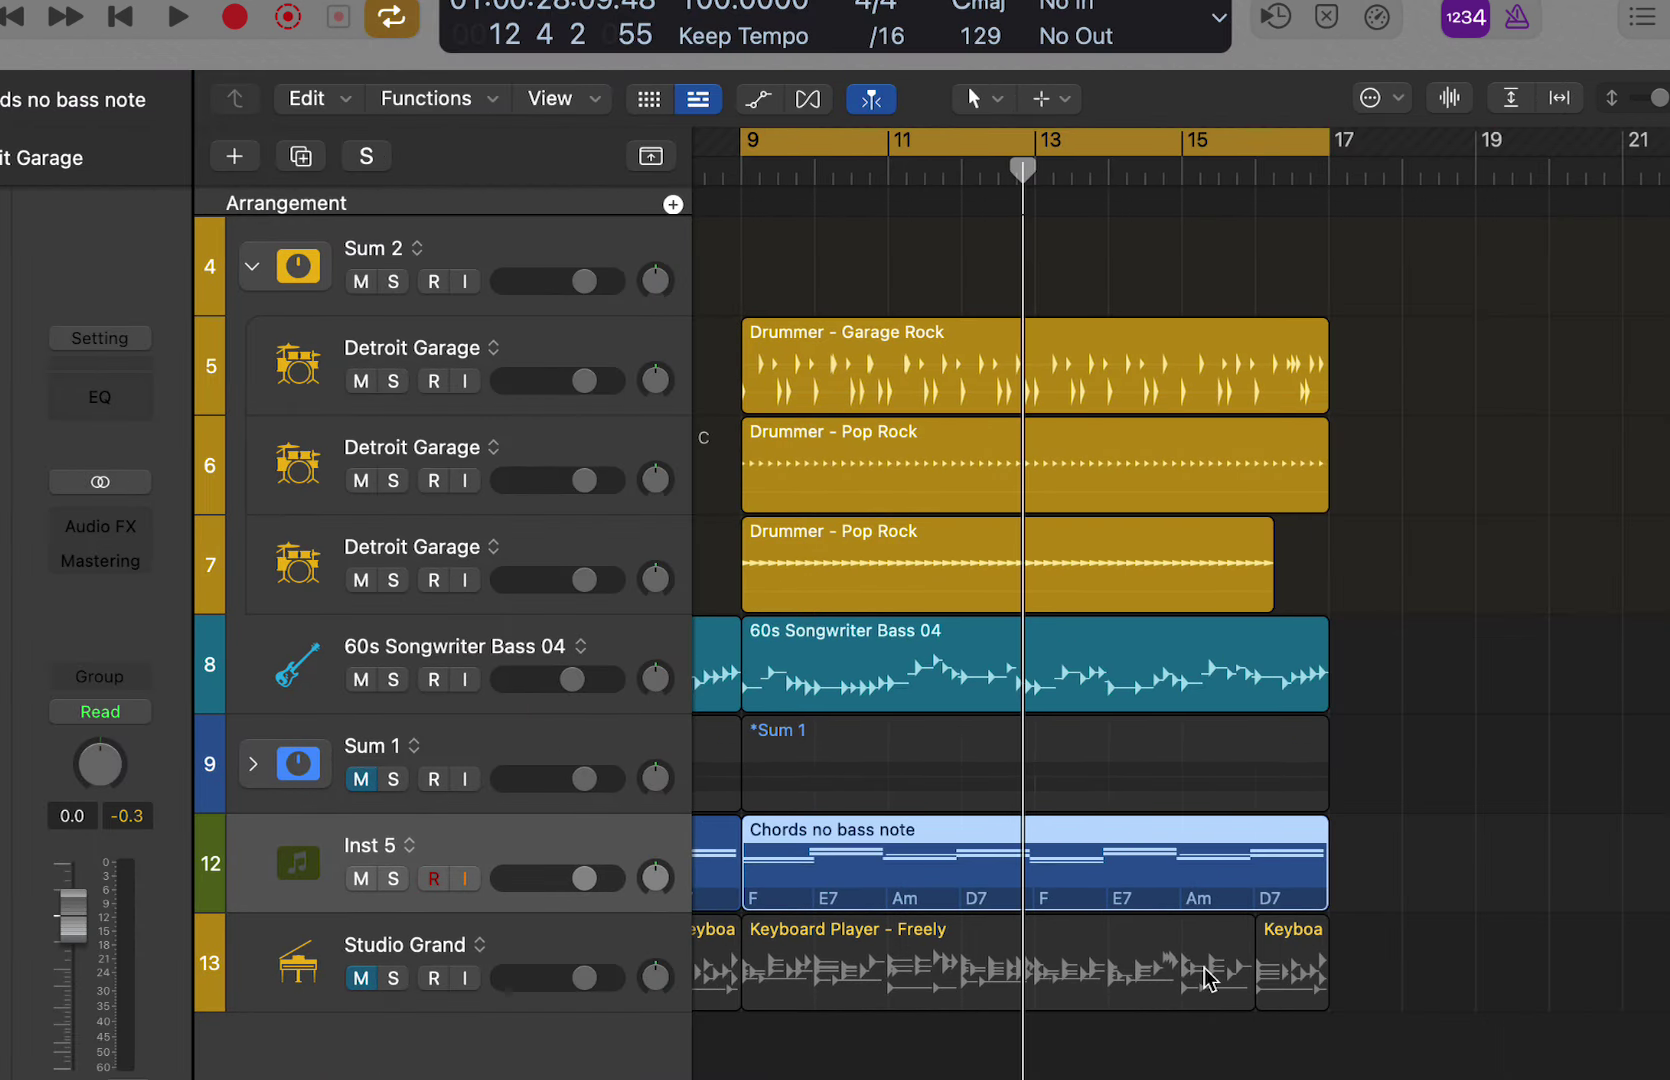
key("i")
Review the 'Chords no bass note' region's notes across bars 9–12 in the Piano Roll, then close it.
scroll(1000, 600, "left", 10)
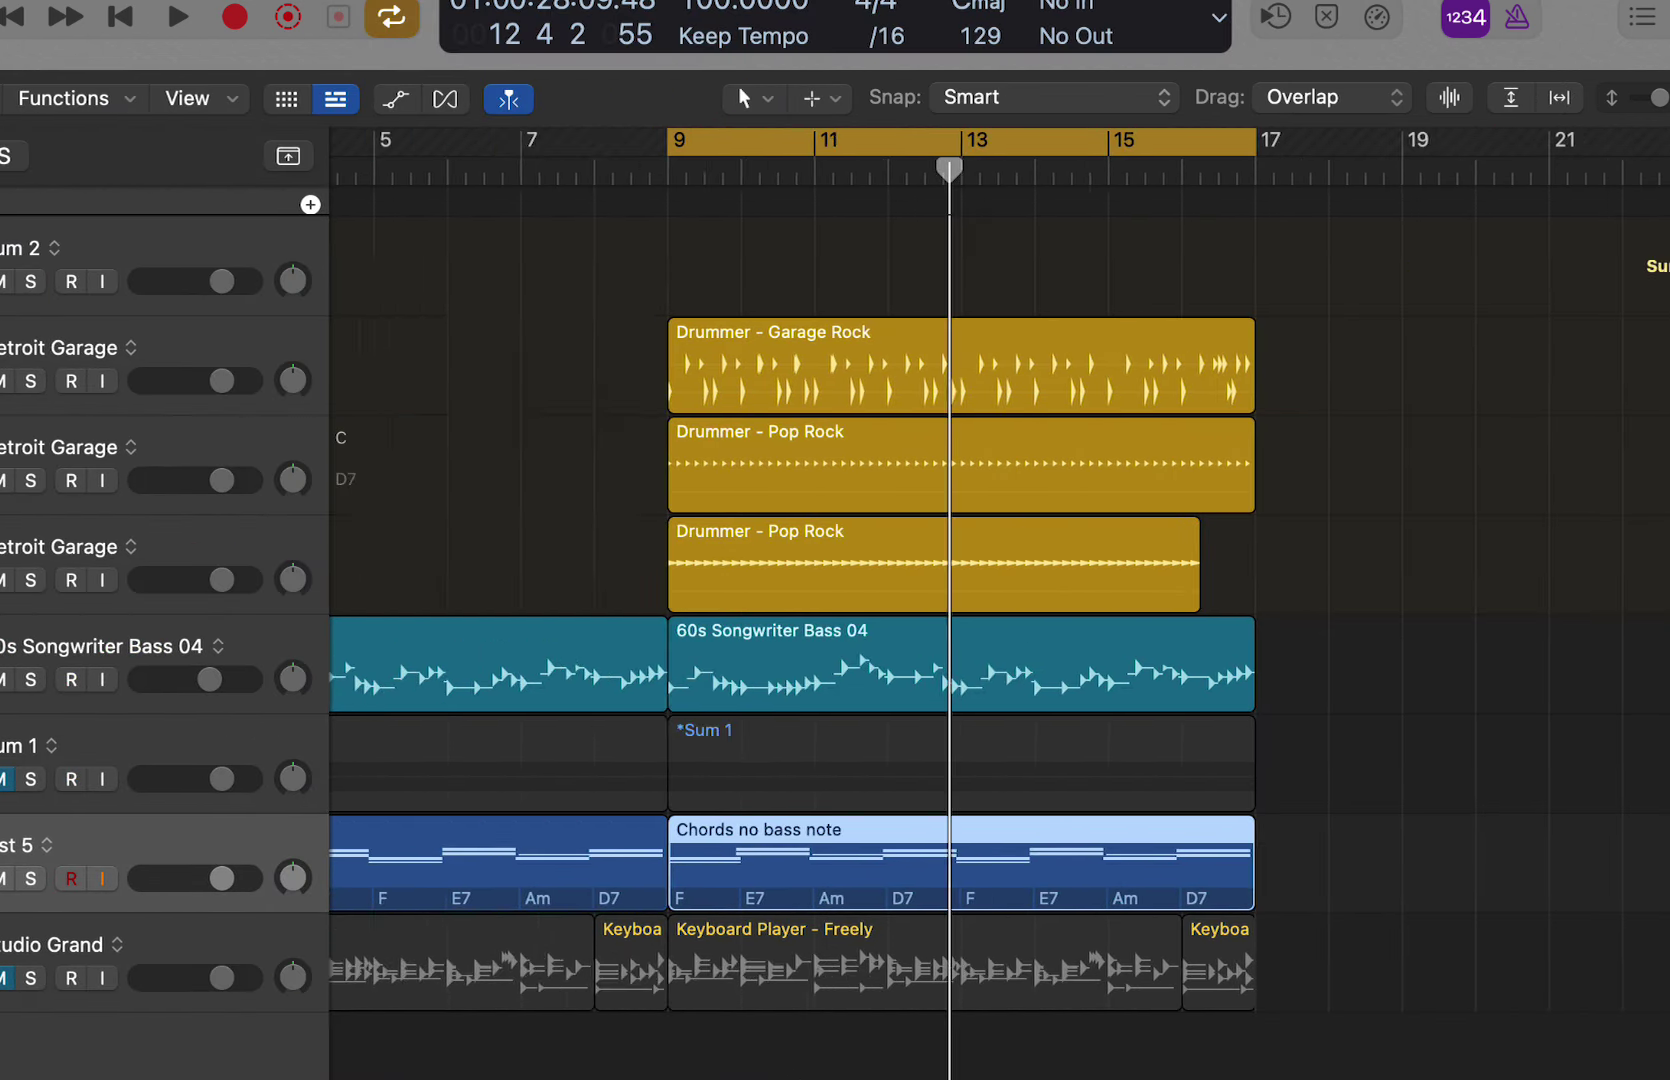
left_click(912, 845)
double_click(912, 845)
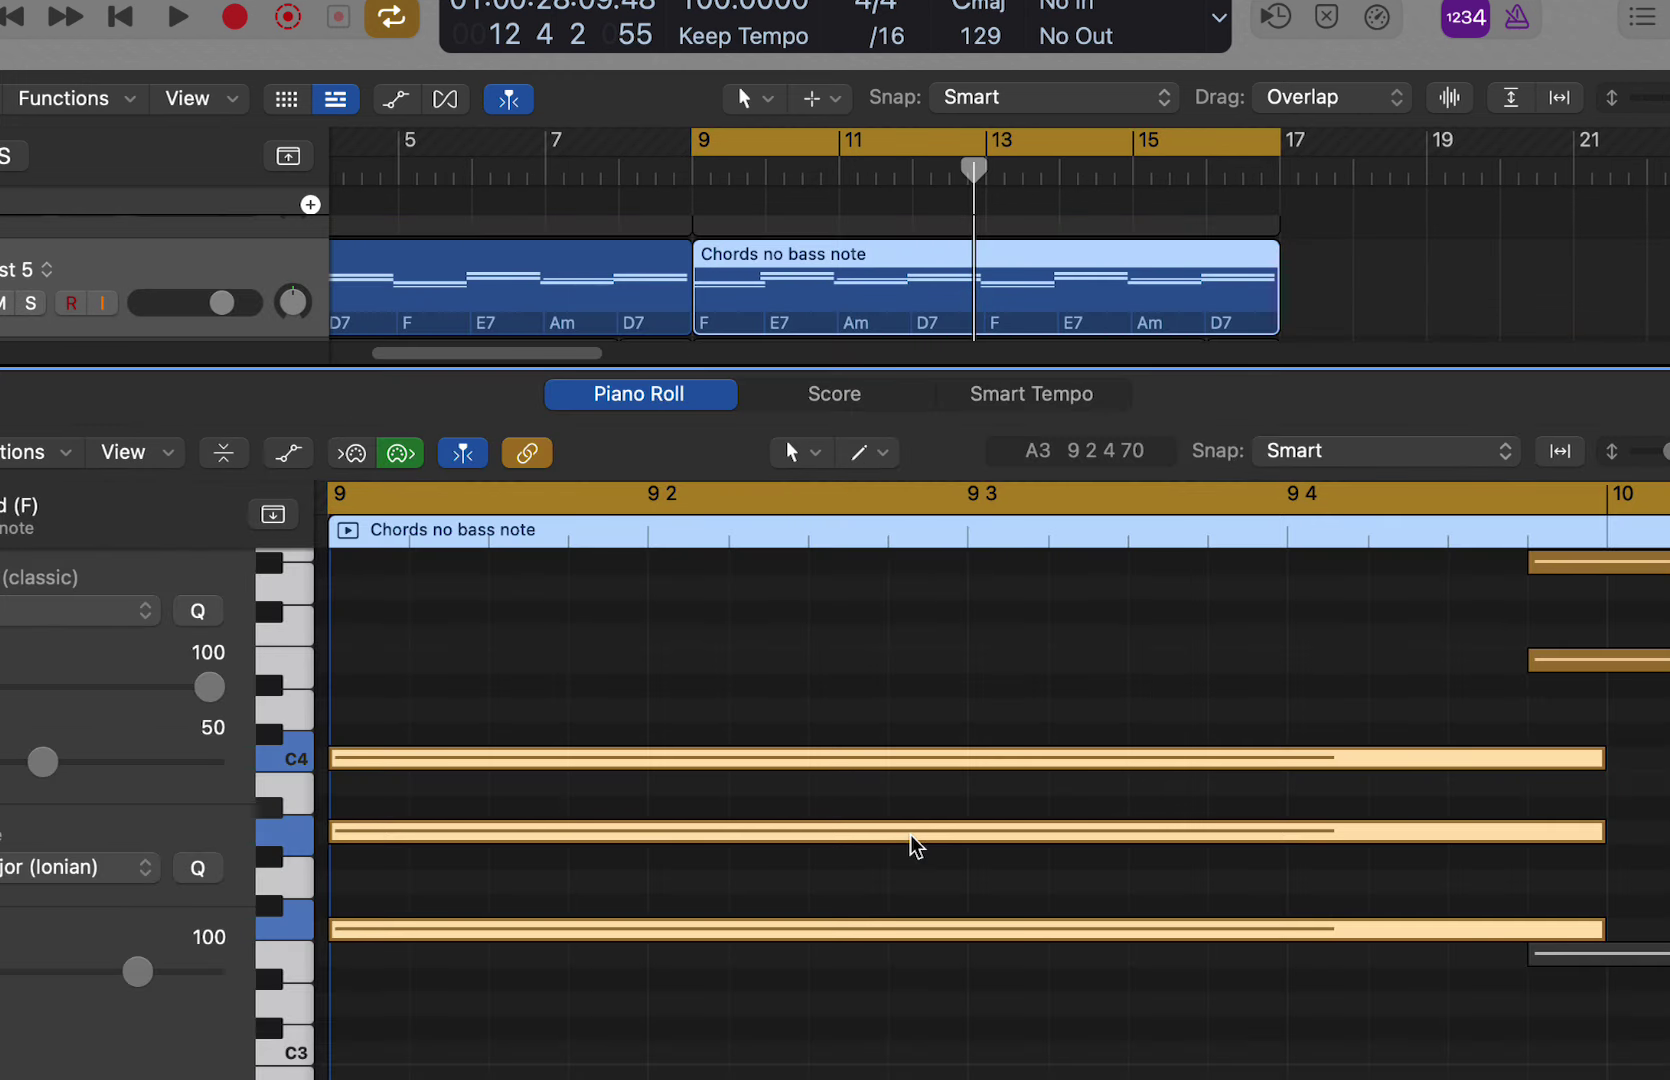
key("super+Left")
key("super+Left")
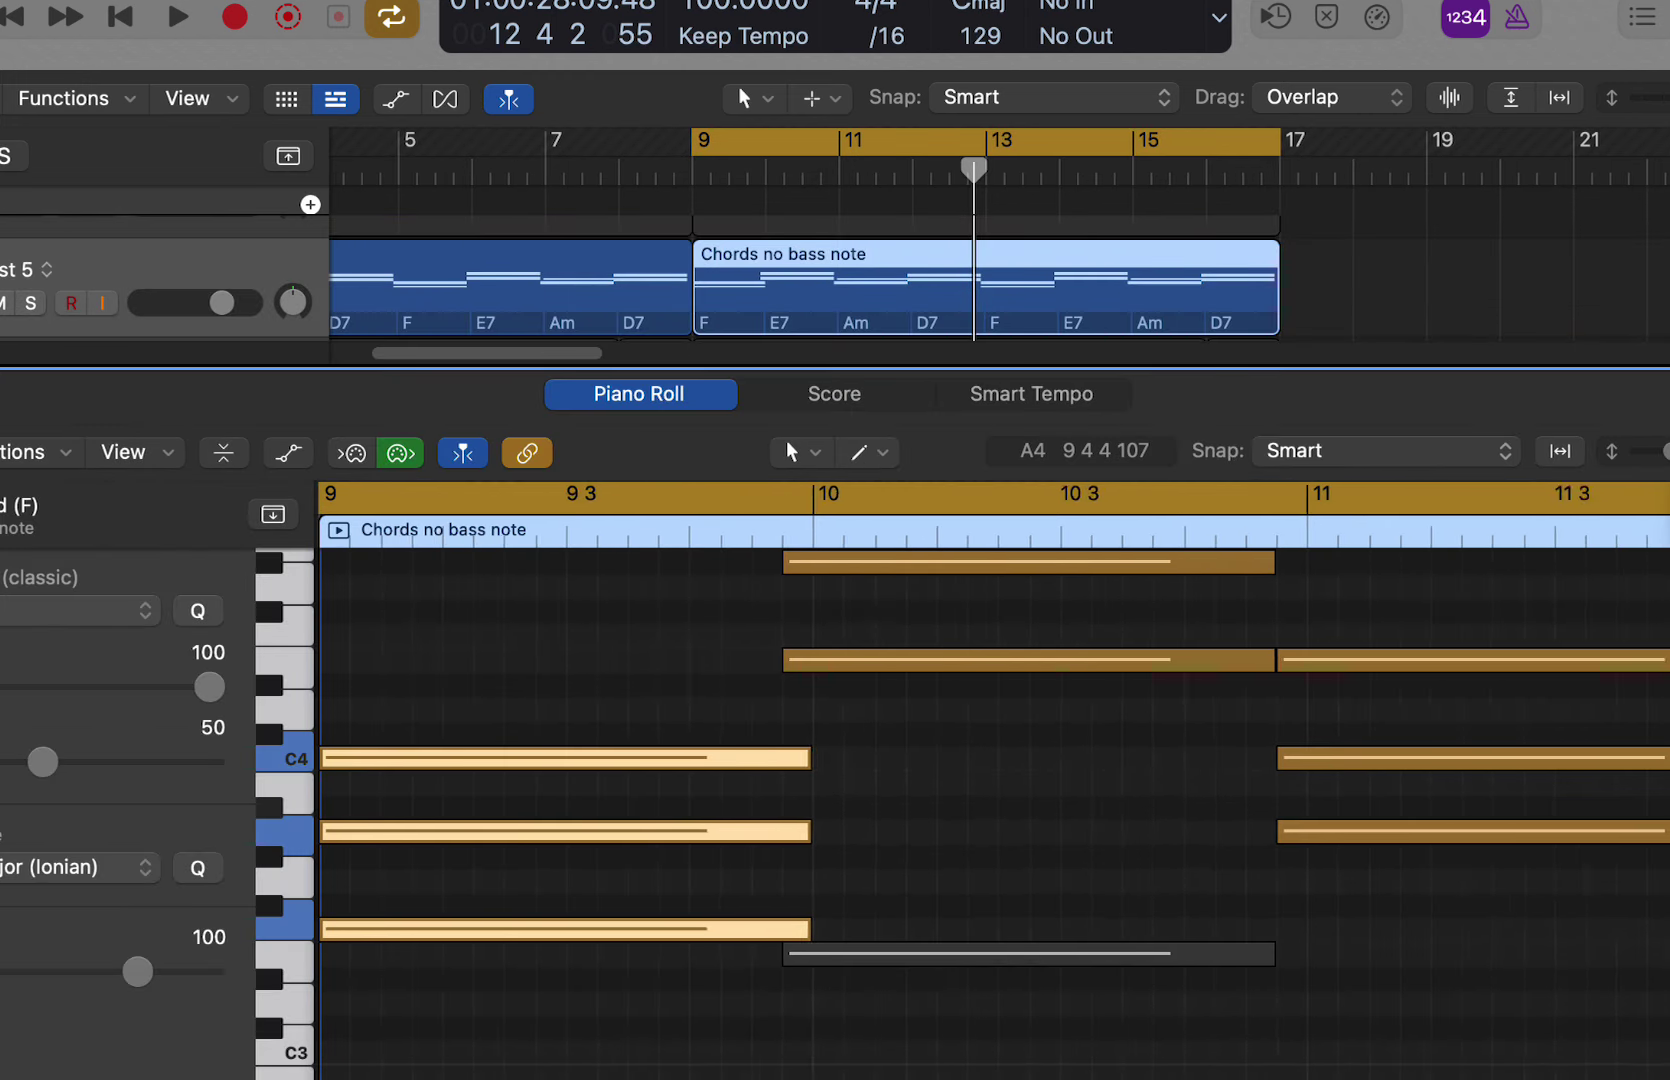
scroll(1473, 820, "up", 5)
scroll(1470, 815, "down", 3)
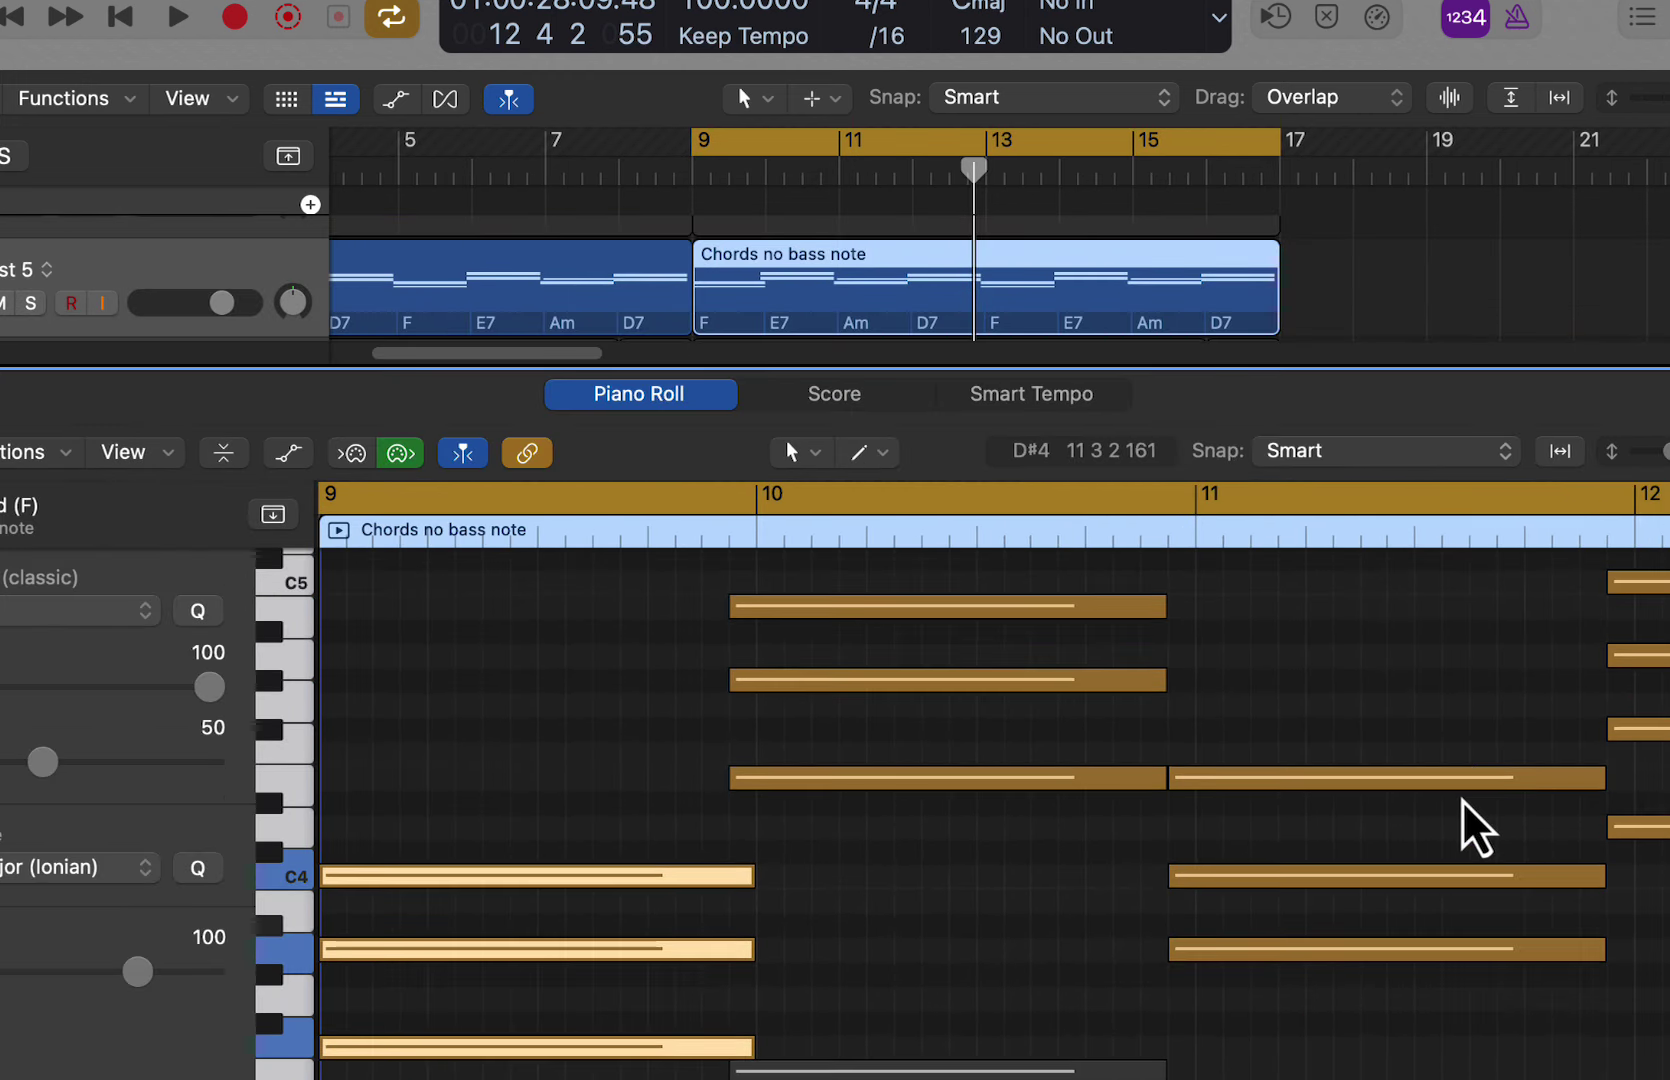
key("x")
key("x")
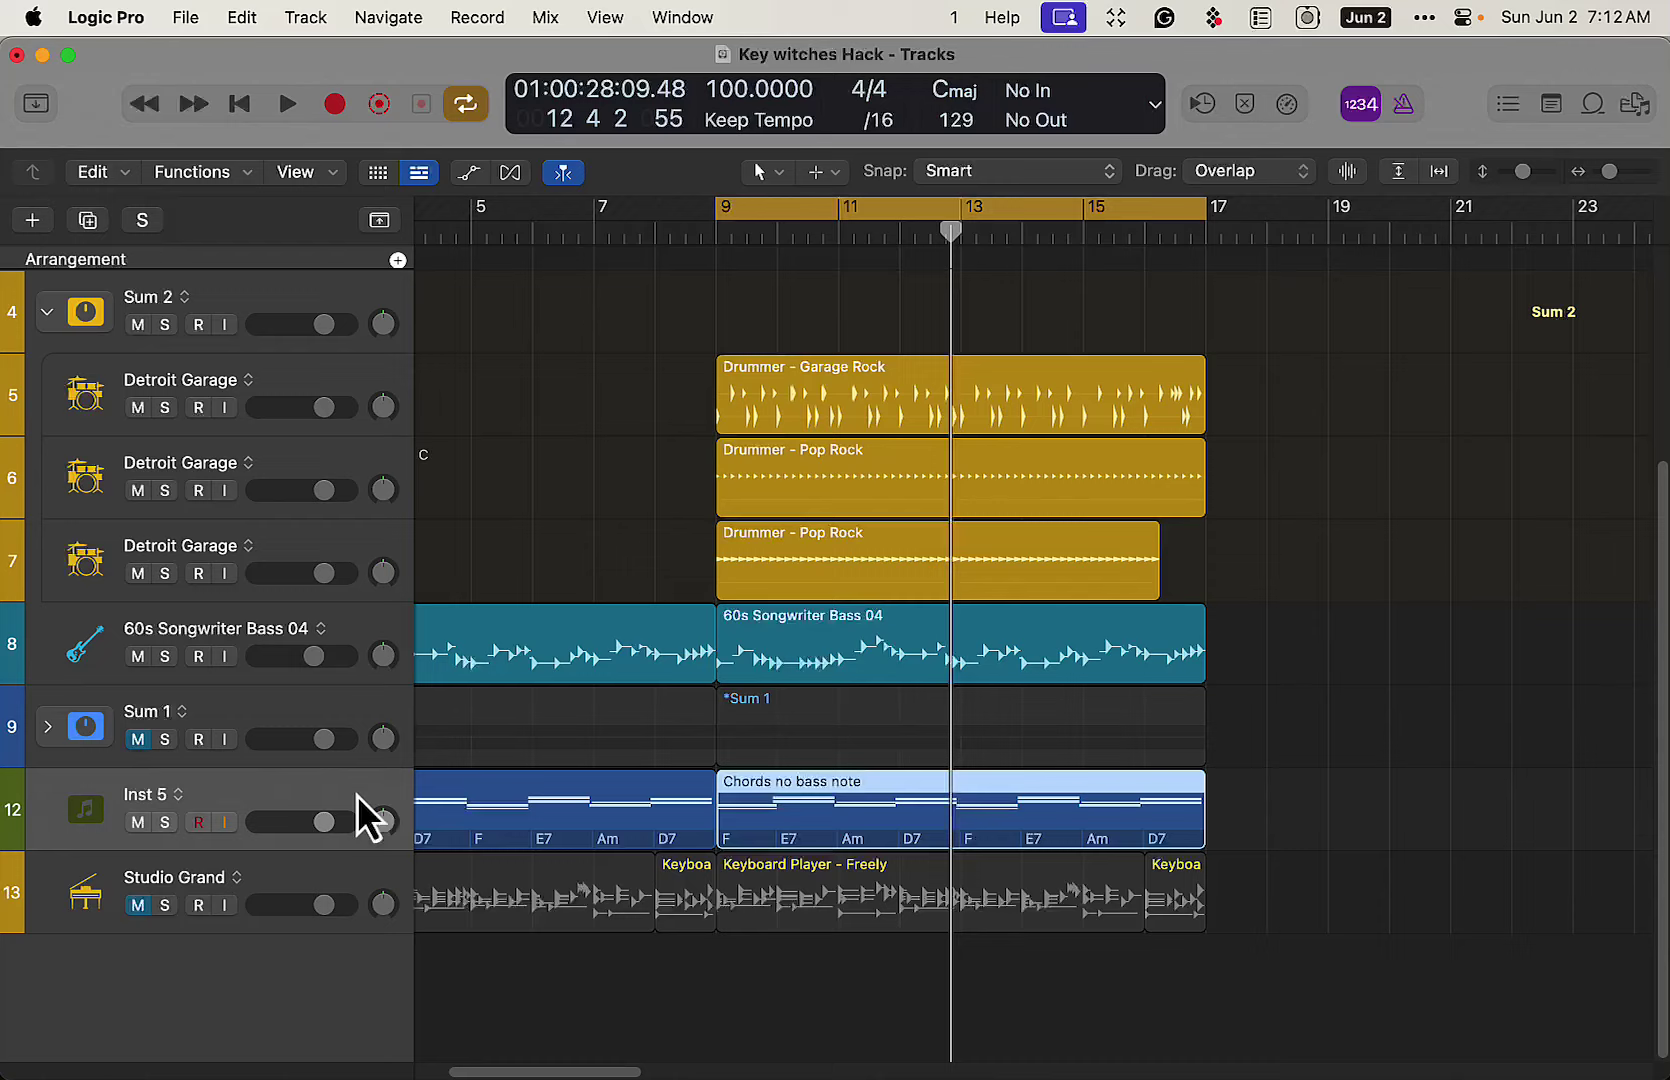
Add a new track with the same instrument as Inst 5.
left_click(306, 18)
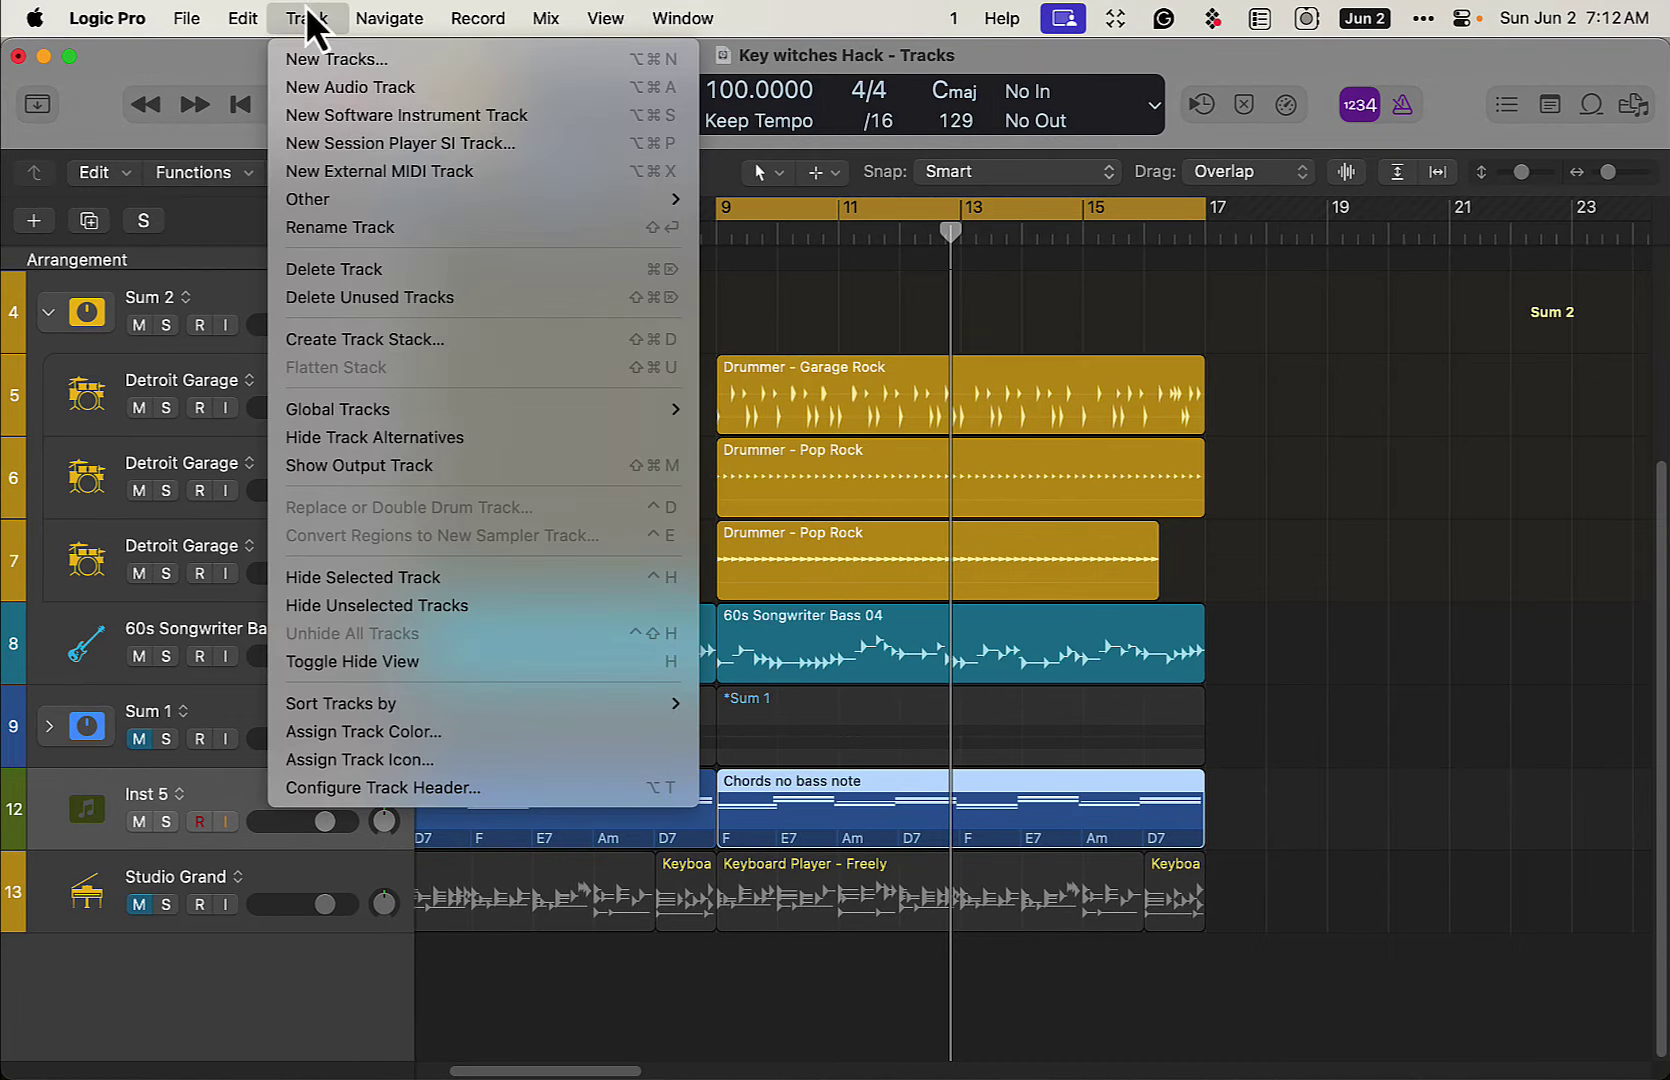
mouse_move(330, 200)
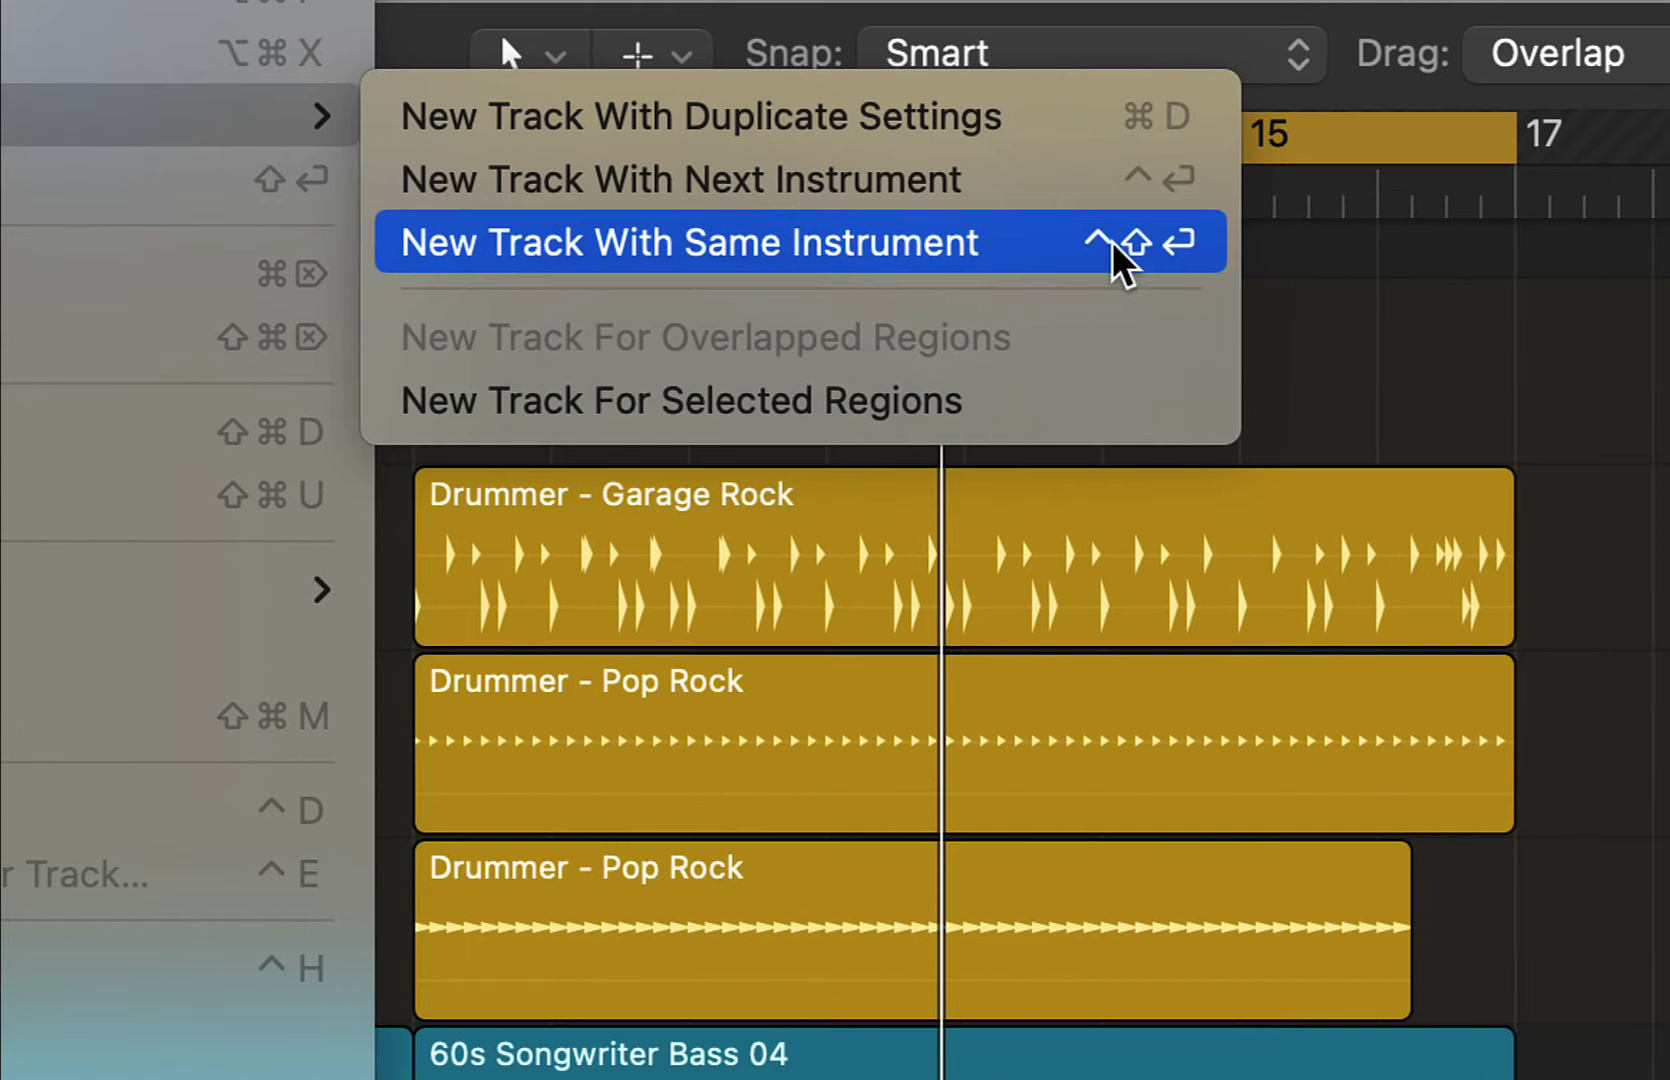
left_click(848, 240)
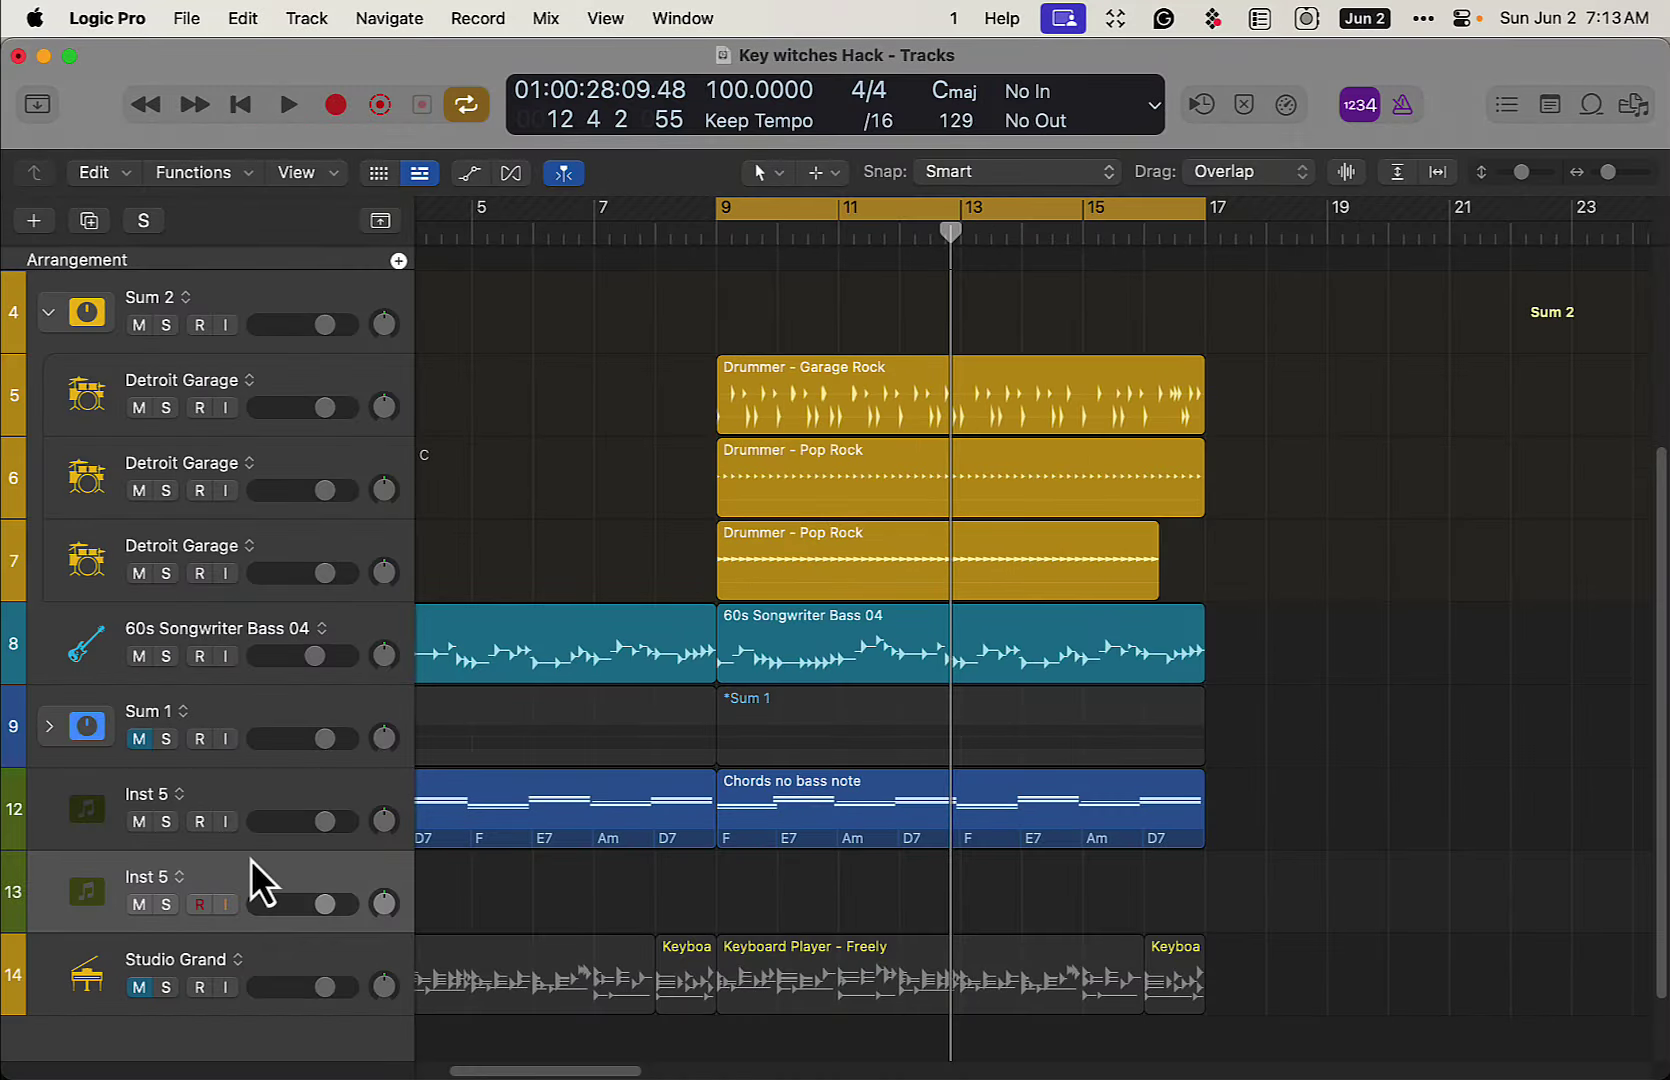
Draw an empty region at bar 9 on the new track and extend it to bar 17.
key("t")
left_click(858, 588)
left_click(760, 890)
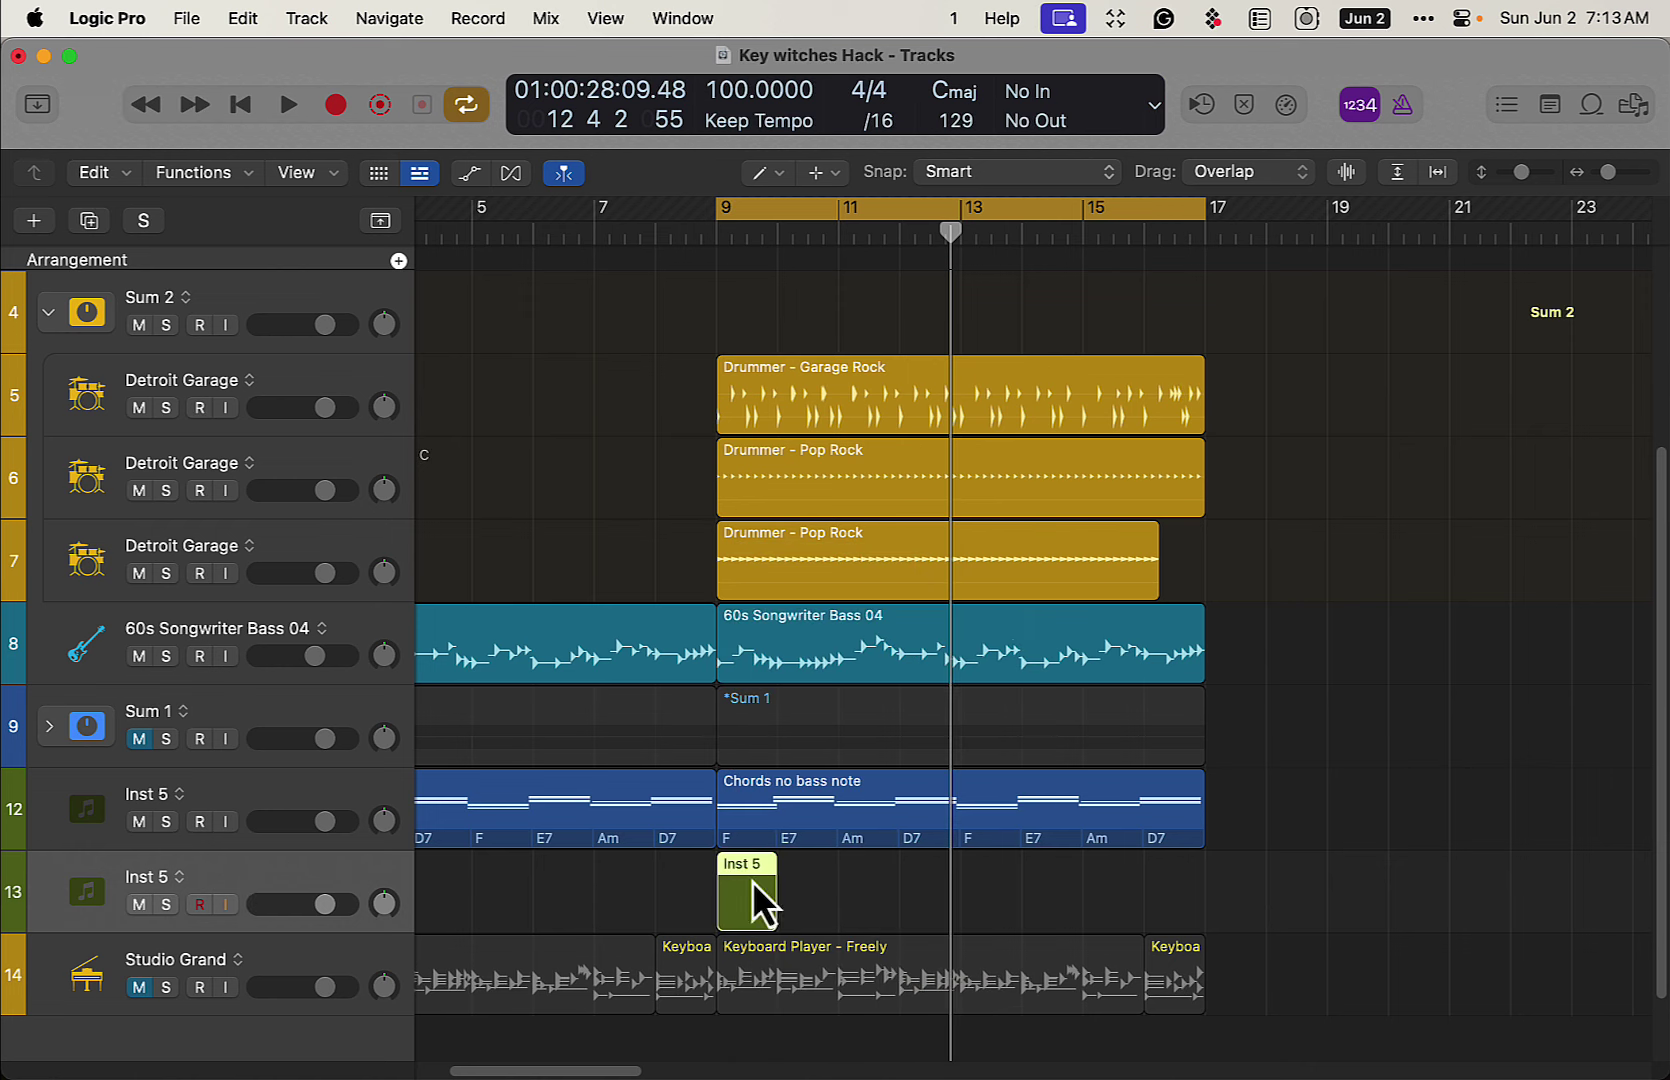
key("t")
left_click(925, 565)
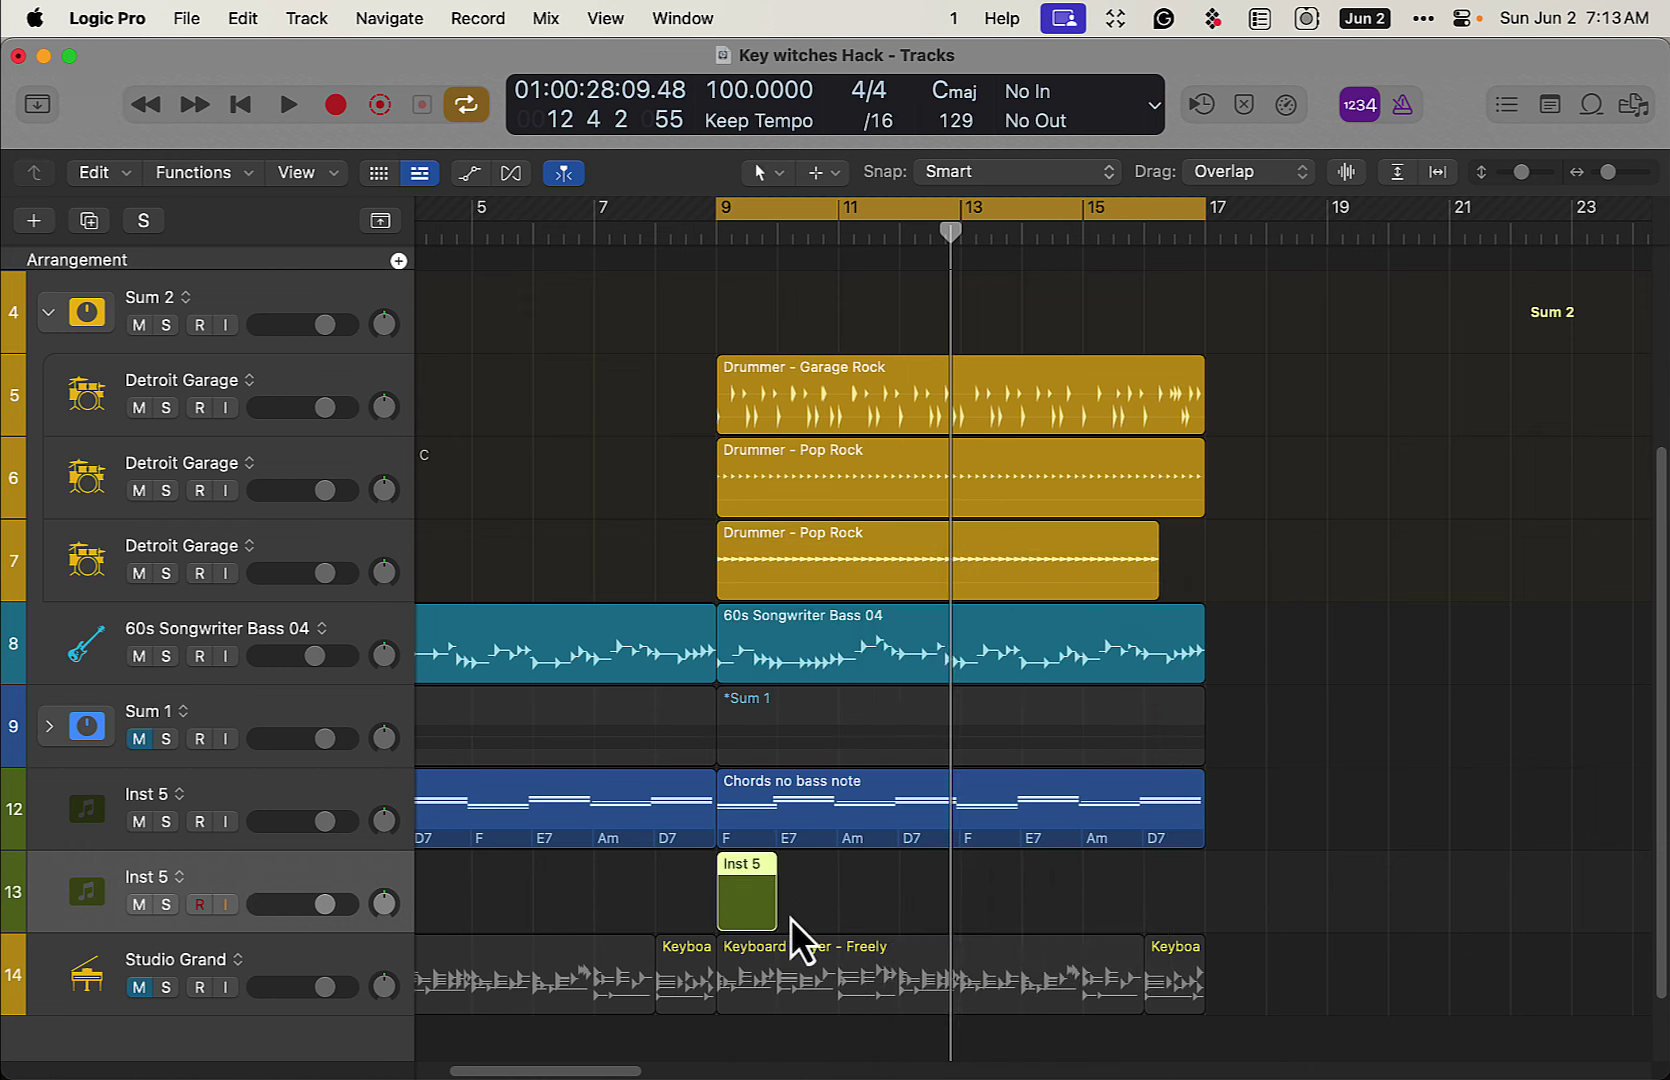
left_click_drag(776, 905, 1195, 933)
key("y")
key("i")
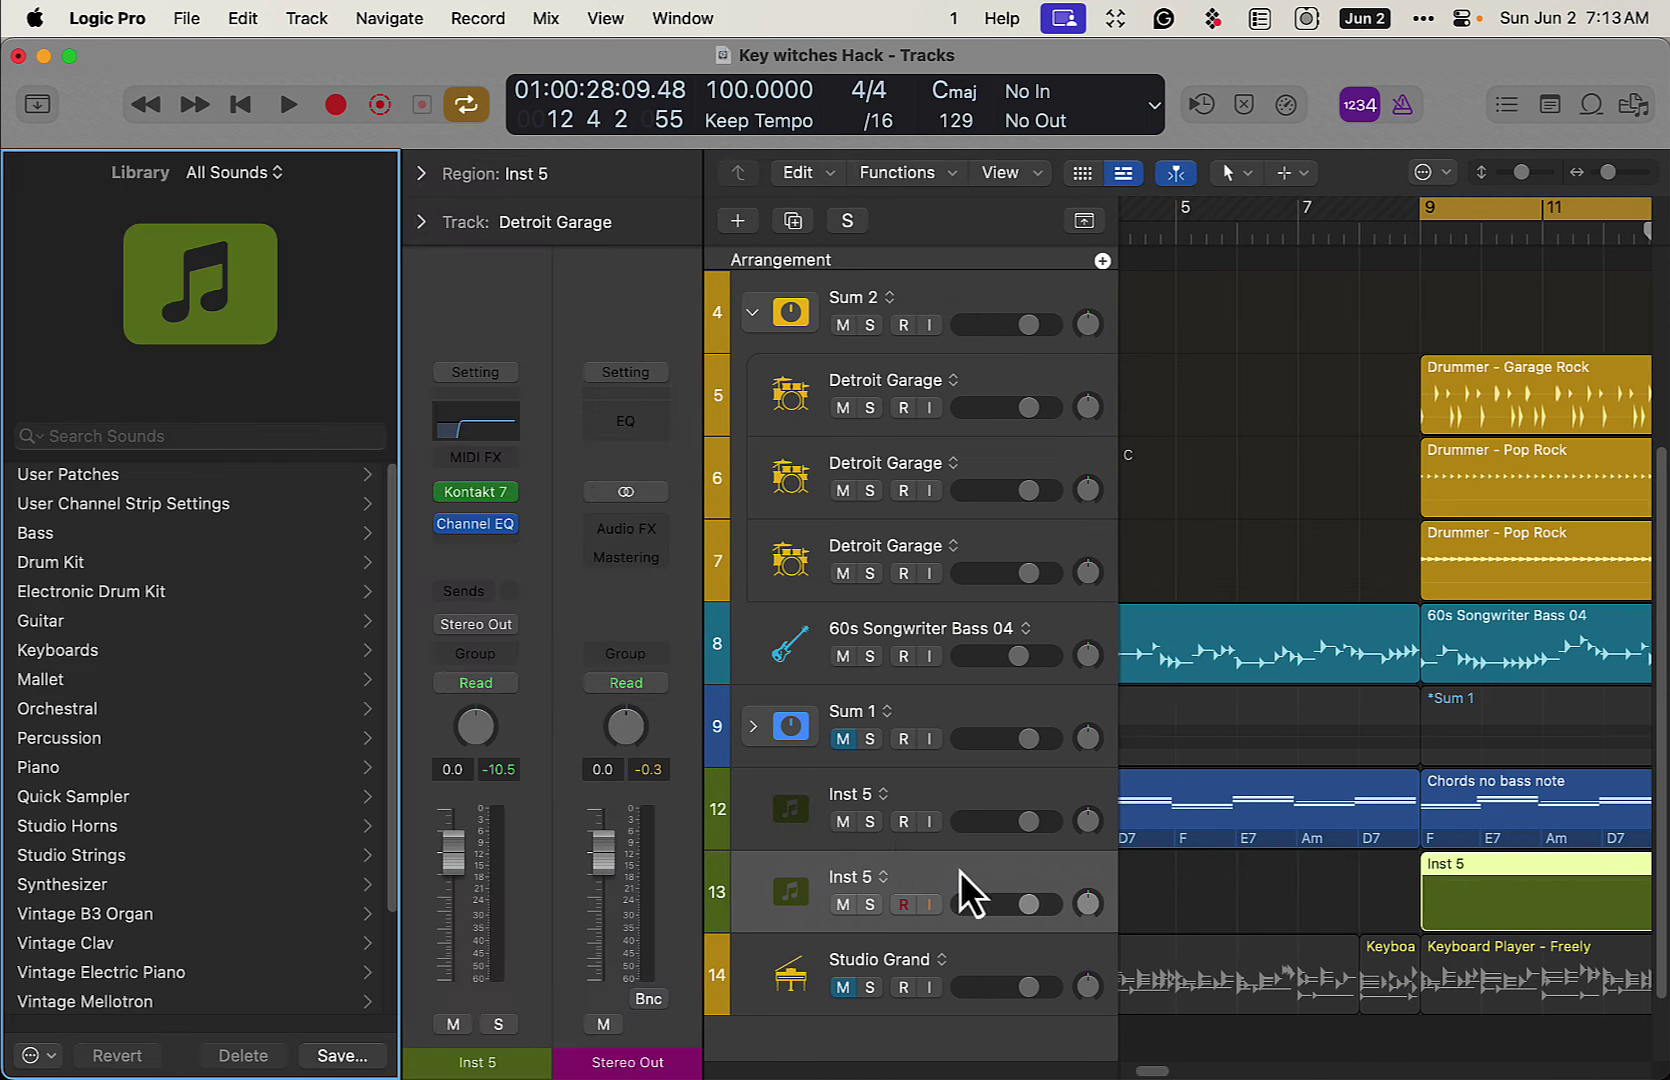
left_click(478, 496)
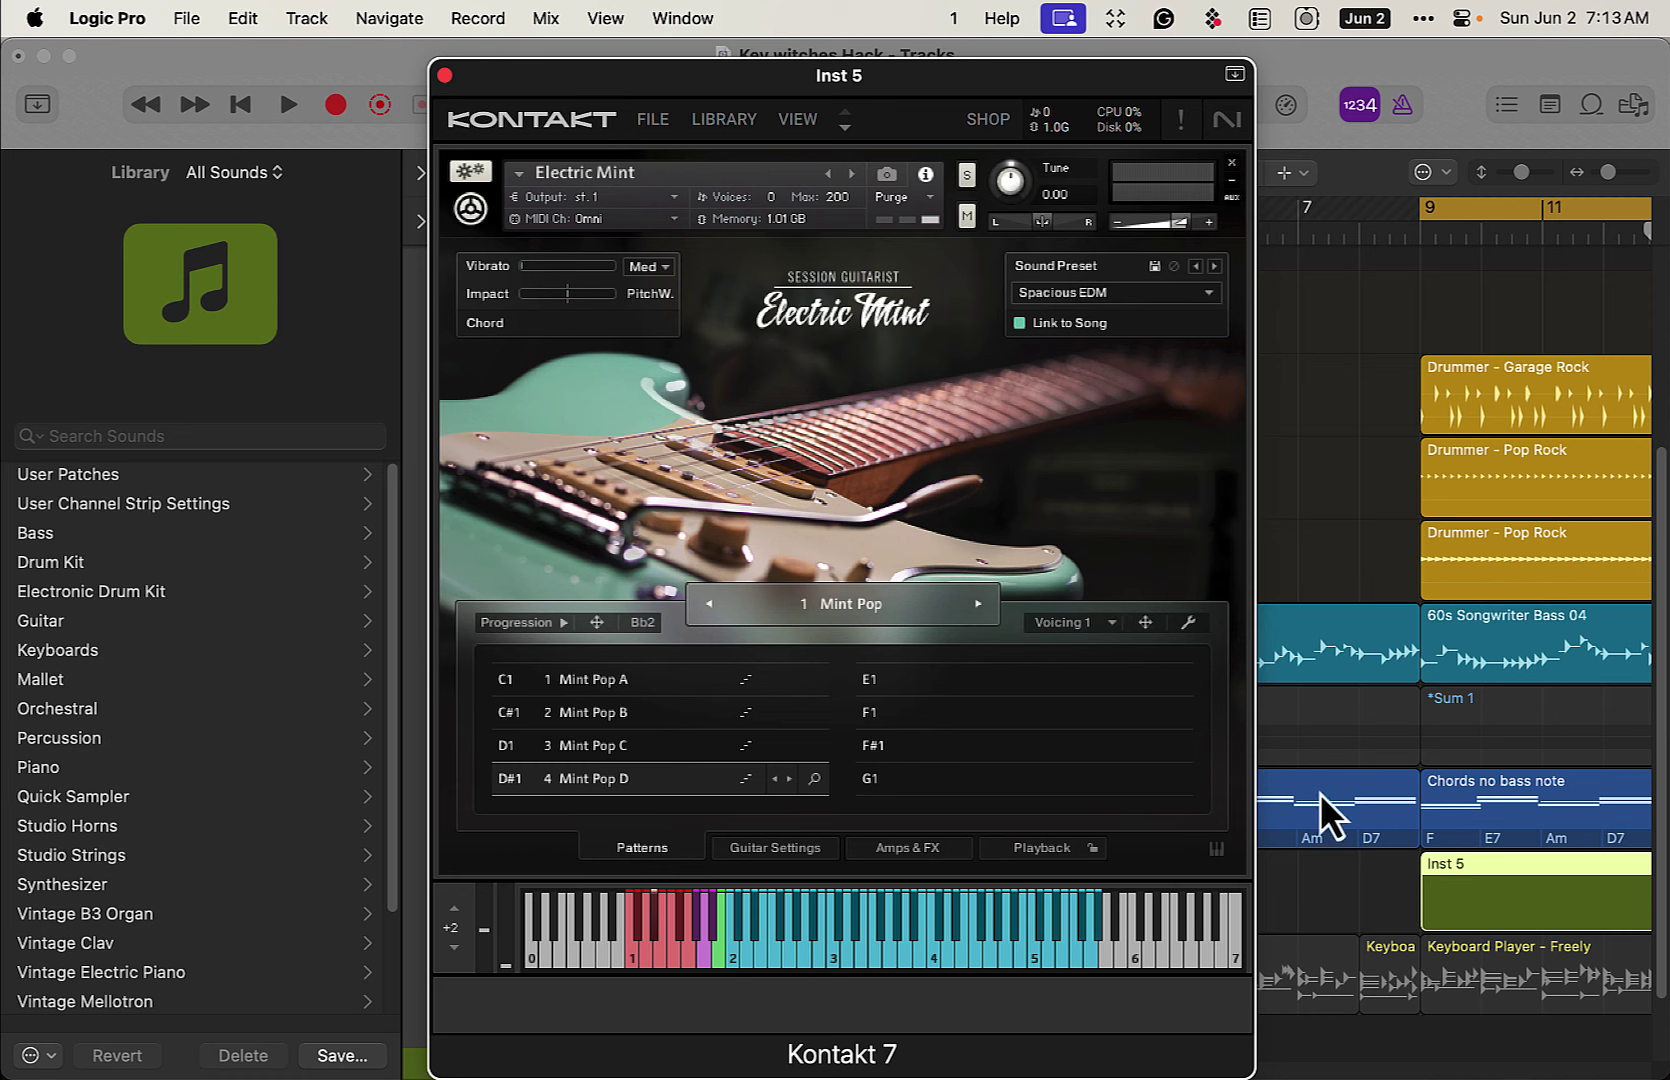
left_click(1348, 886)
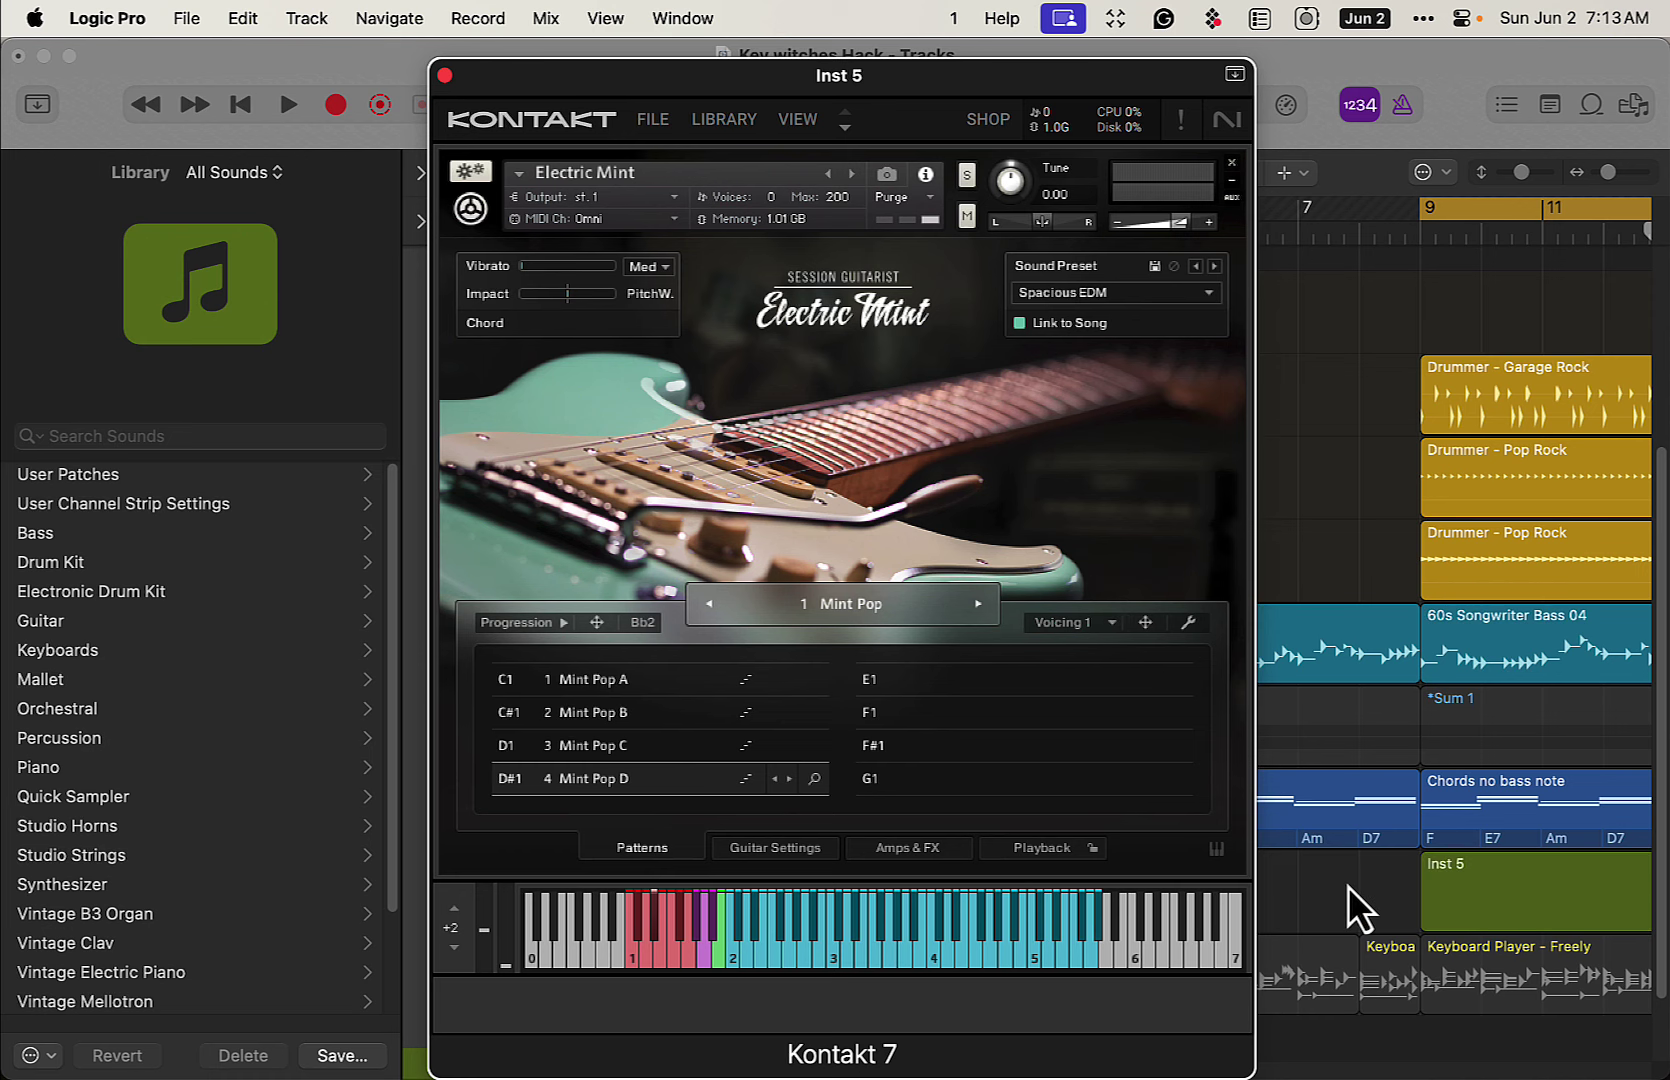
left_click(445, 75)
scroll(1463, 878, "right", 5)
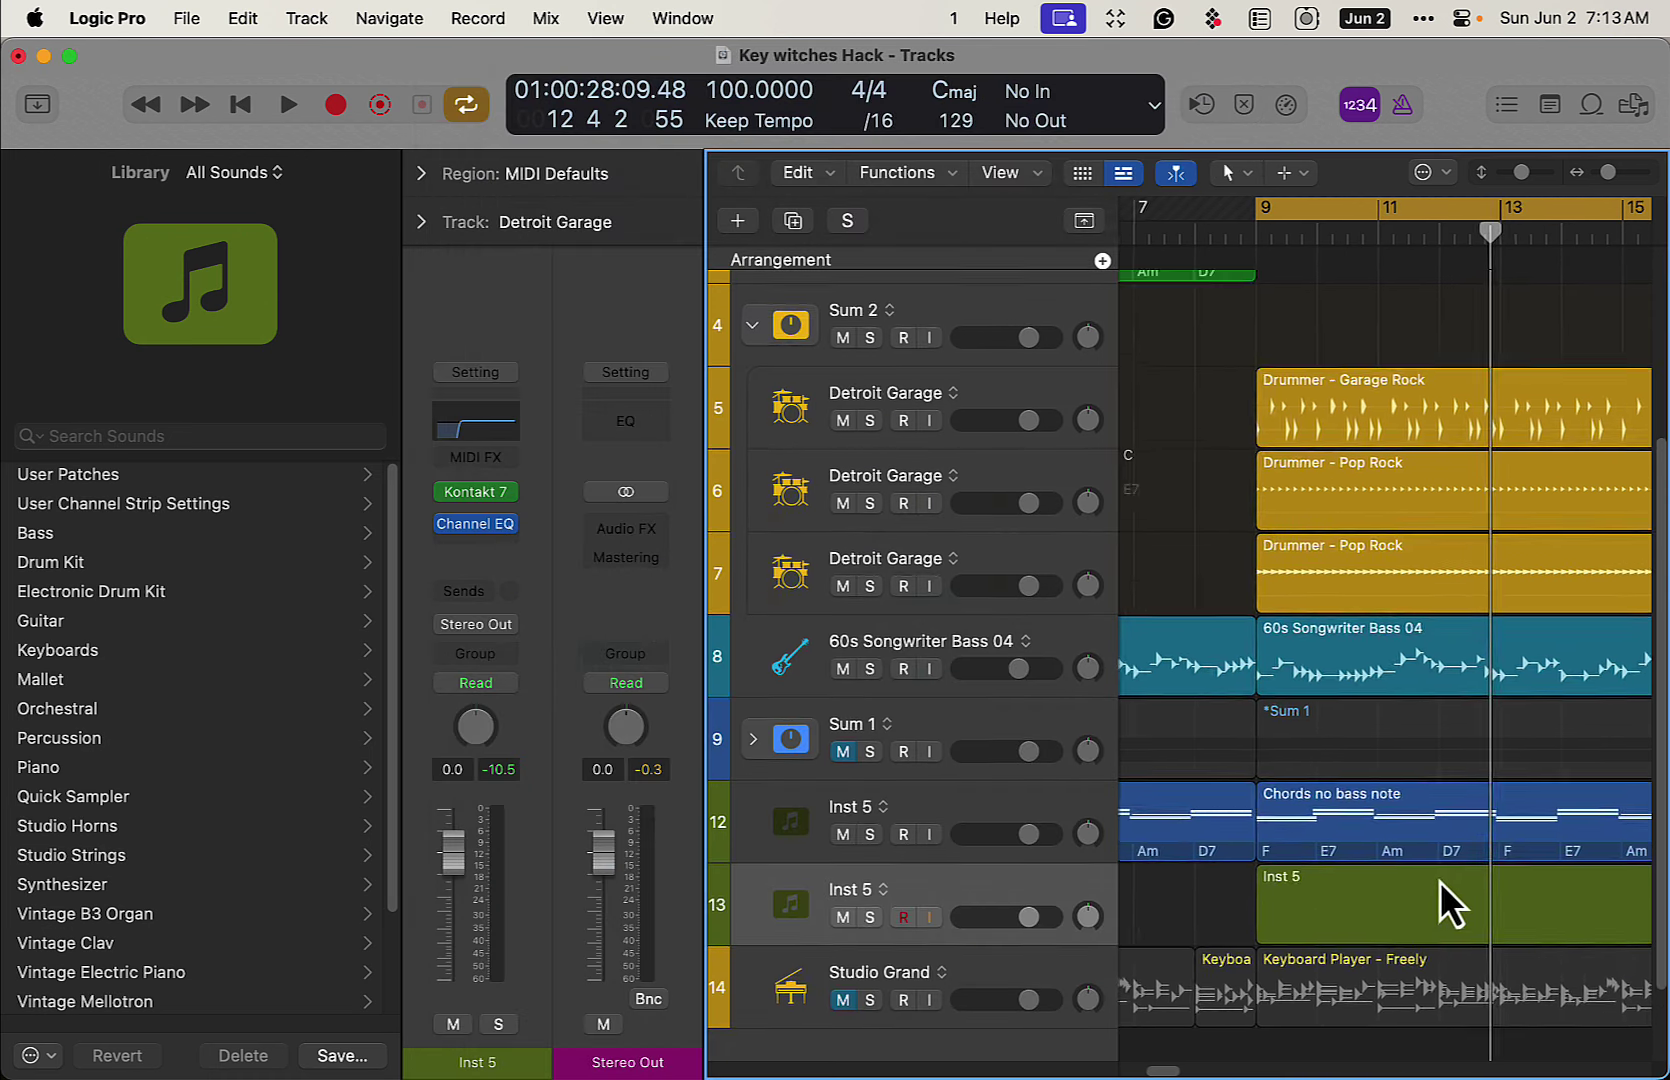
key("y")
key("i")
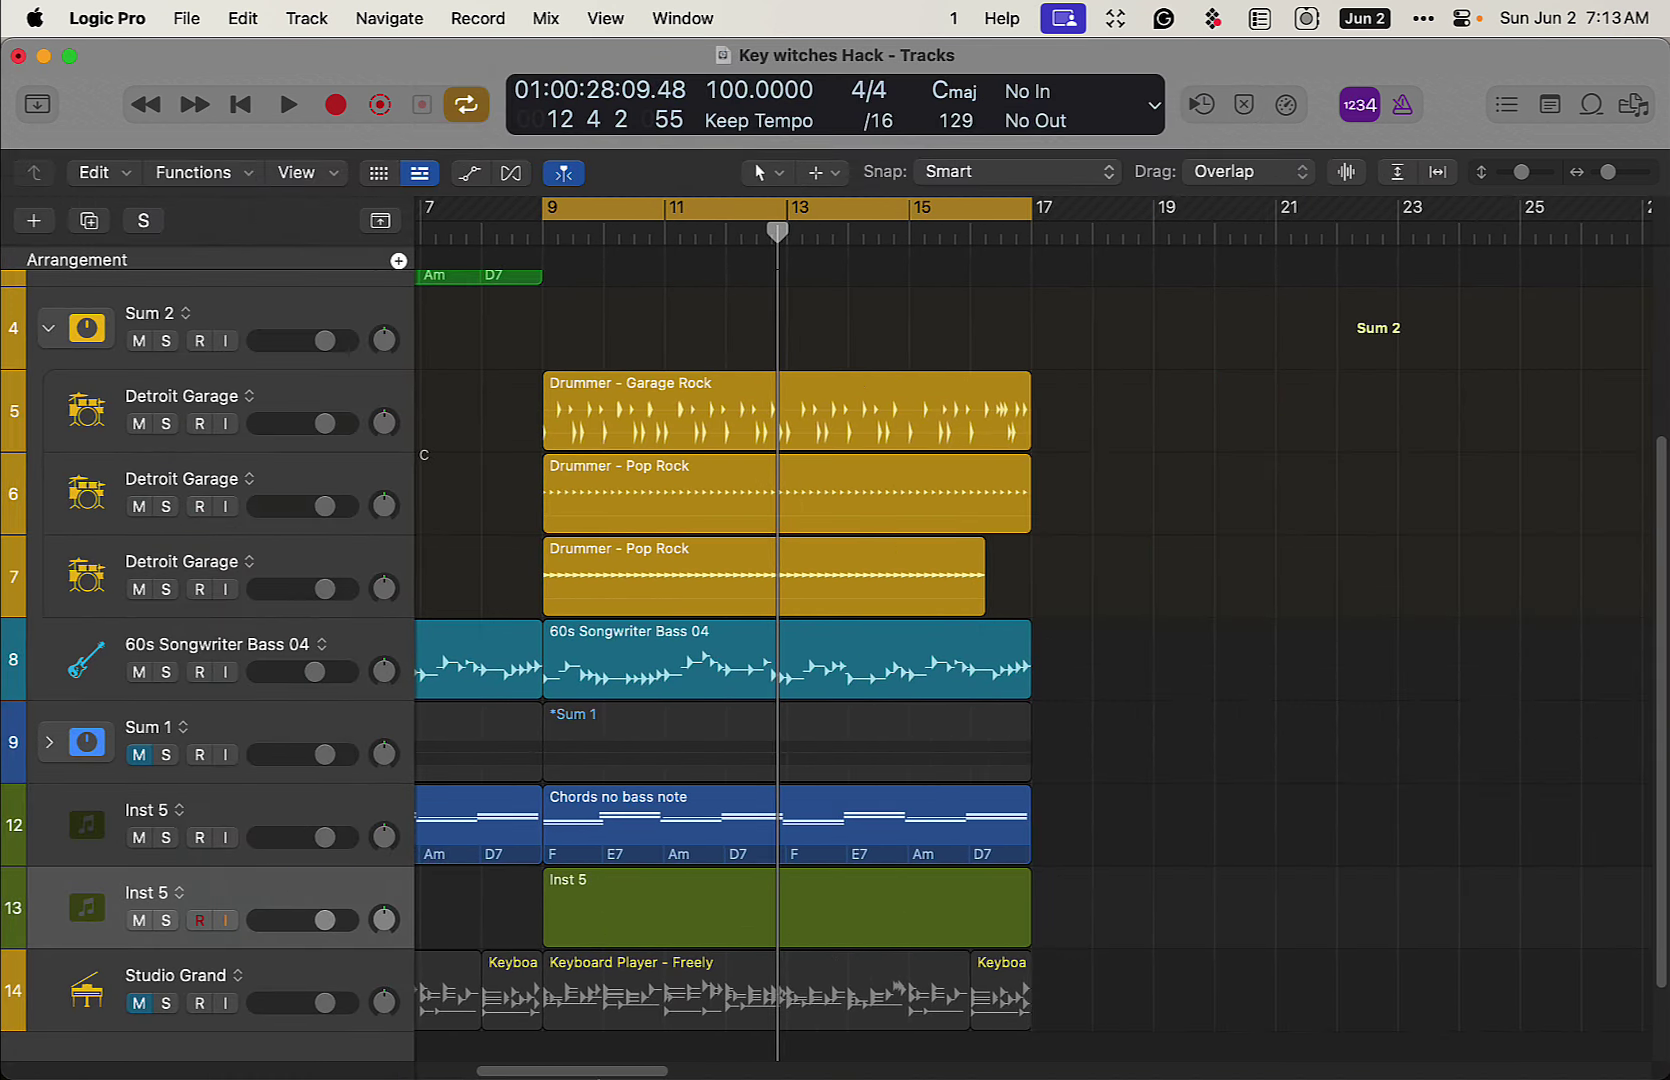
scroll(738, 868, "left", 3)
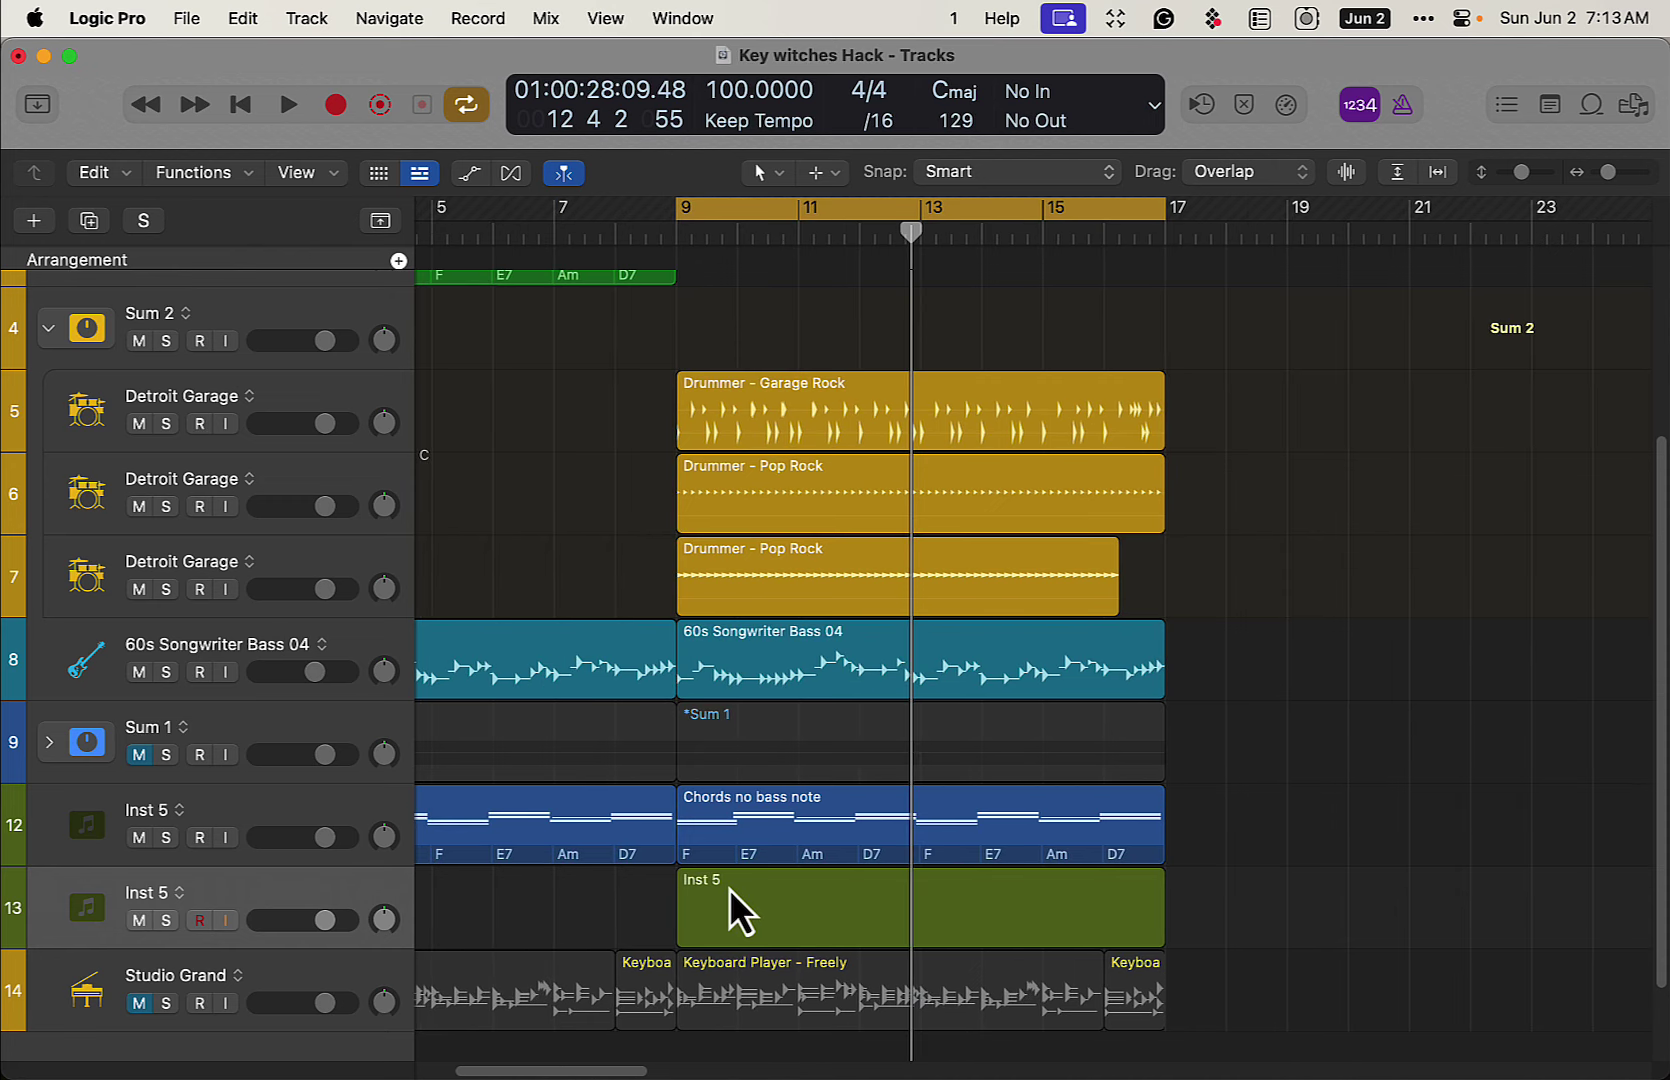
Draw four rising one-bar notes, C1, C#1, D1 and D#1, across bars 9–12 in the new region.
double_click(729, 888)
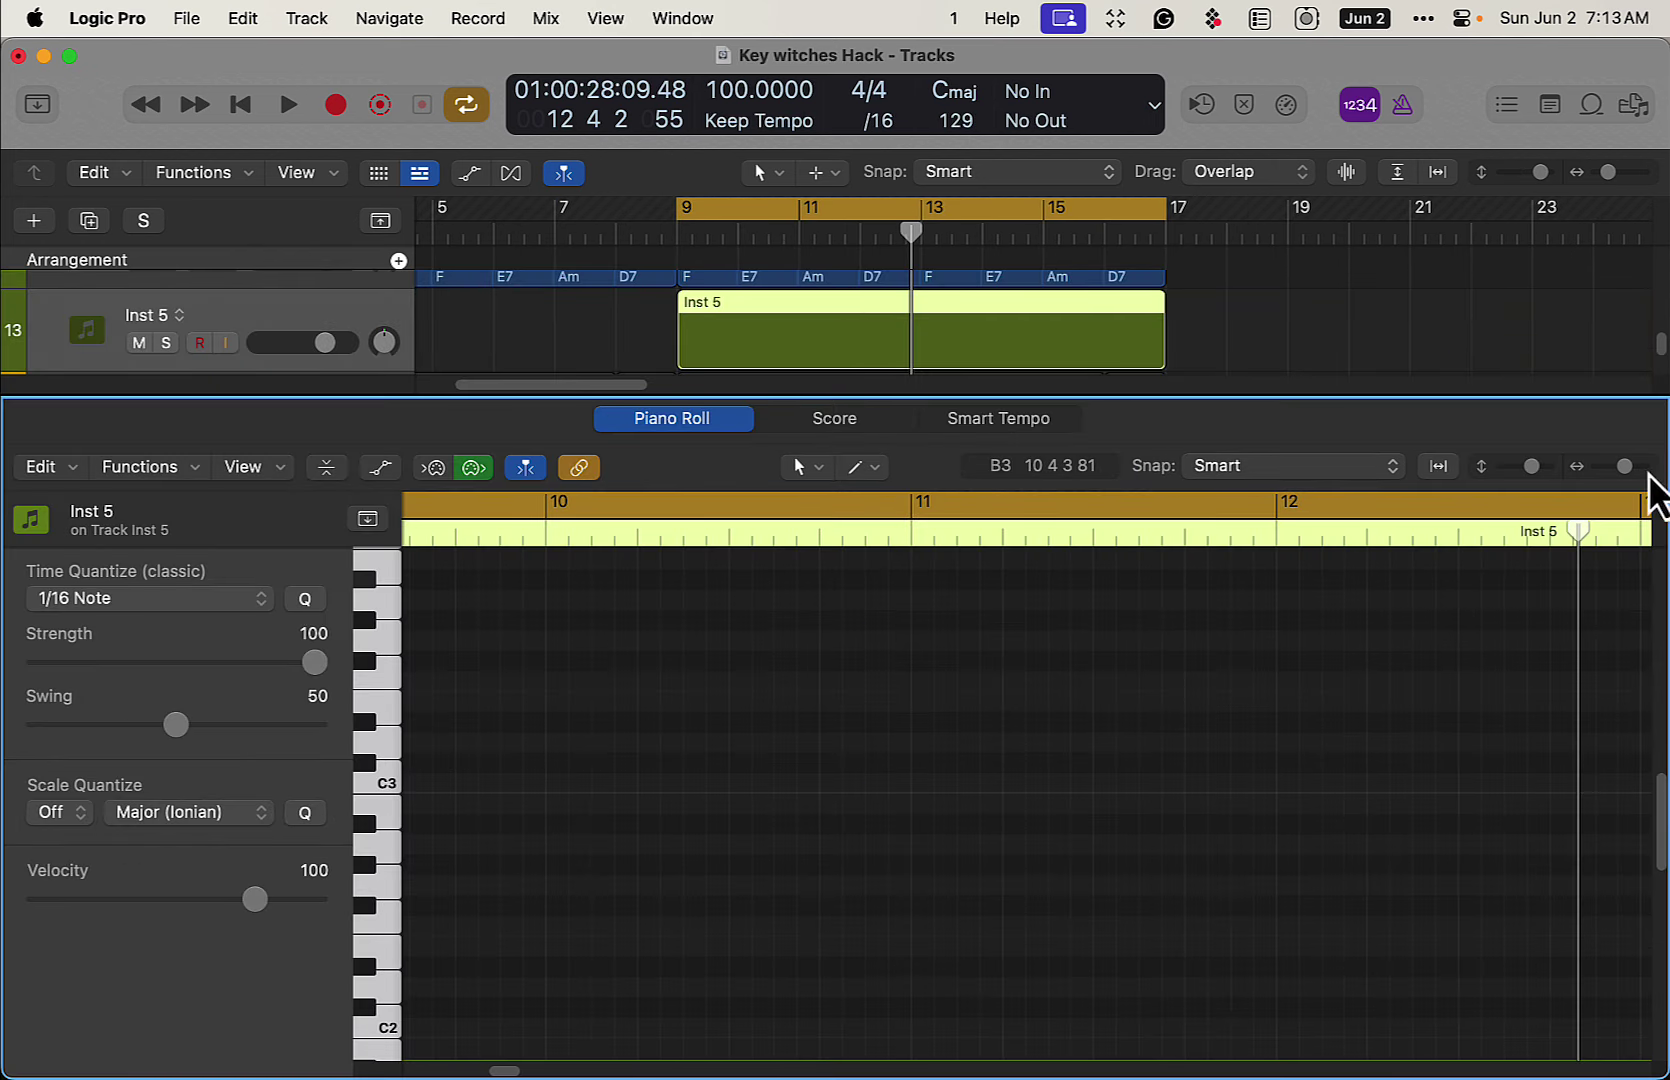
left_click_drag(1642, 474, 1608, 478)
key("t")
key("p")
left_click(836, 938)
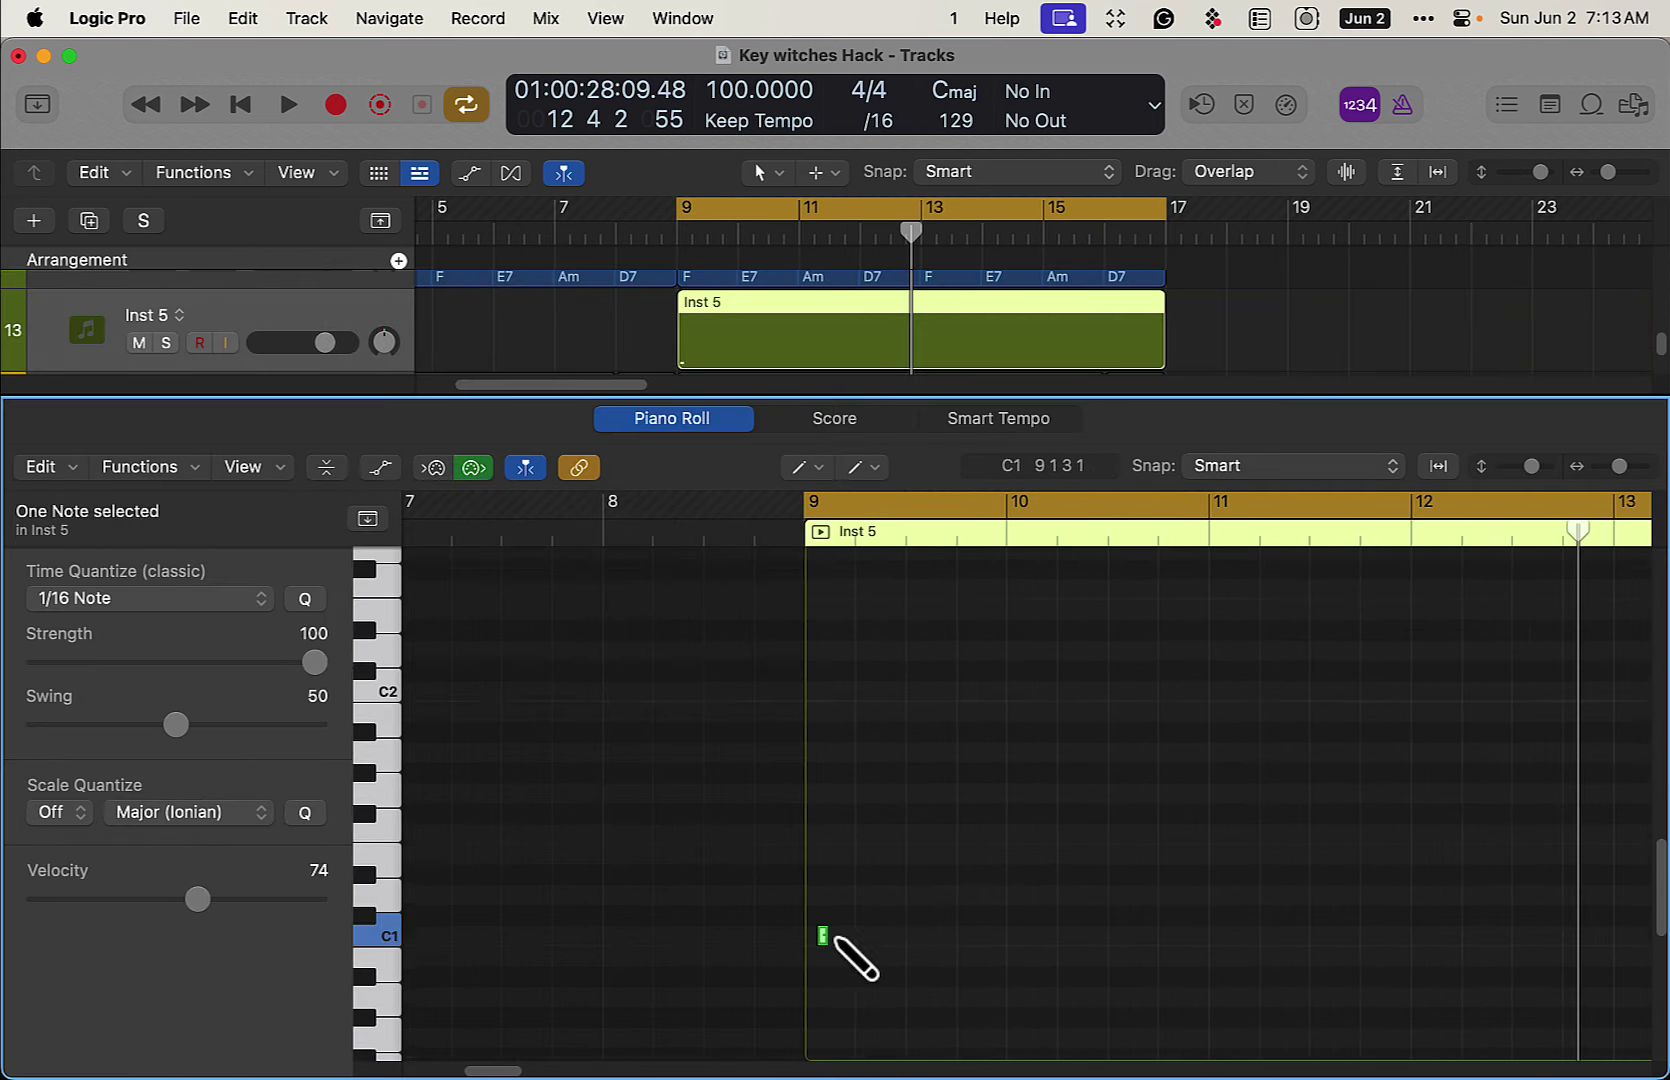
left_click_drag(823, 938, 1003, 945)
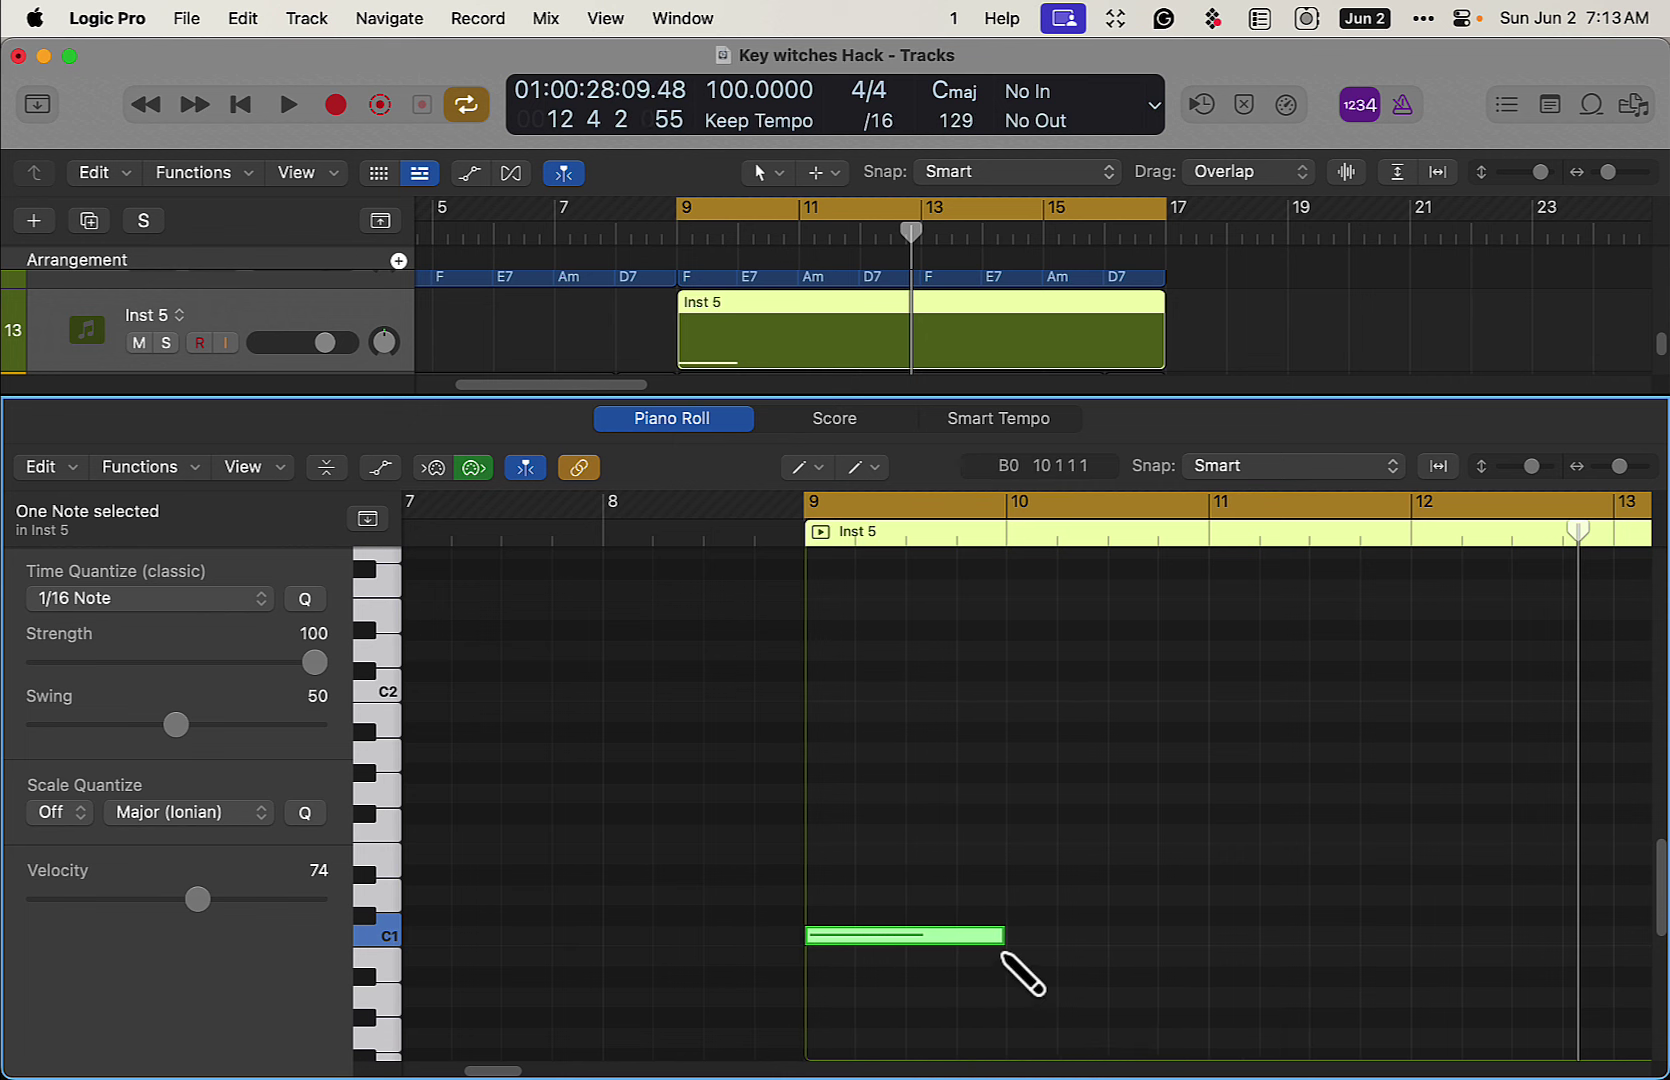
left_click(1010, 915)
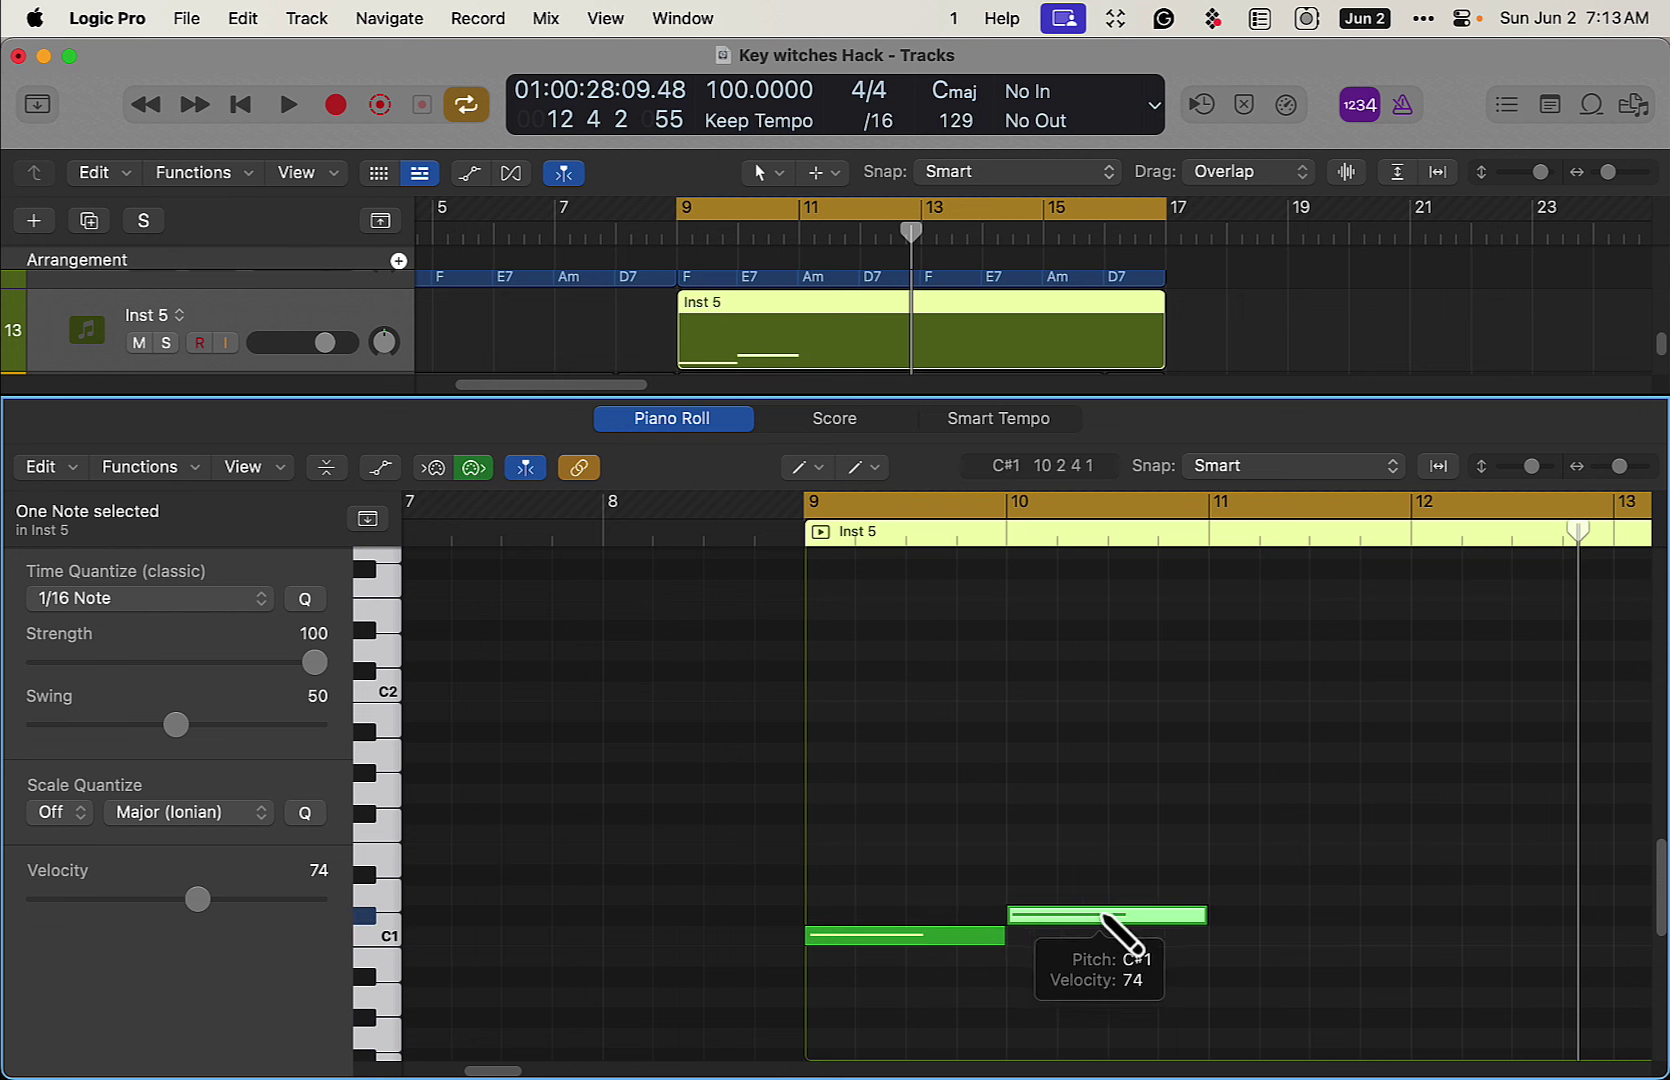
left_click(1212, 894)
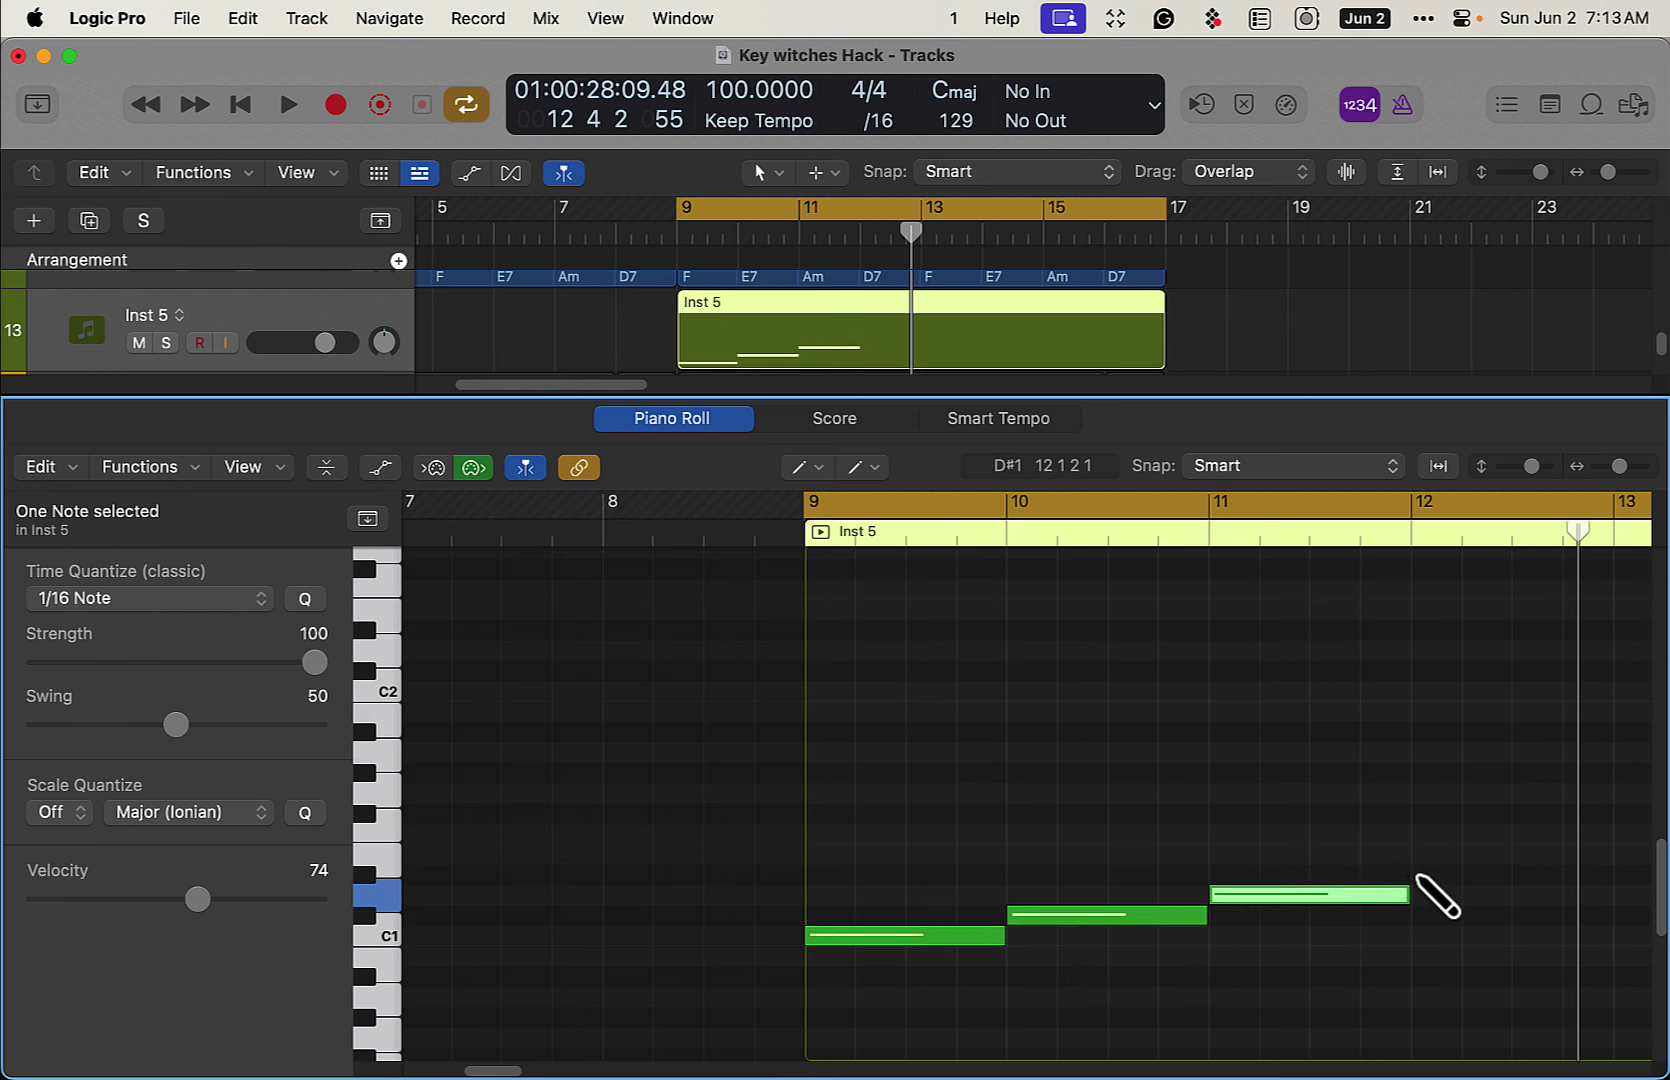
left_click(1430, 877)
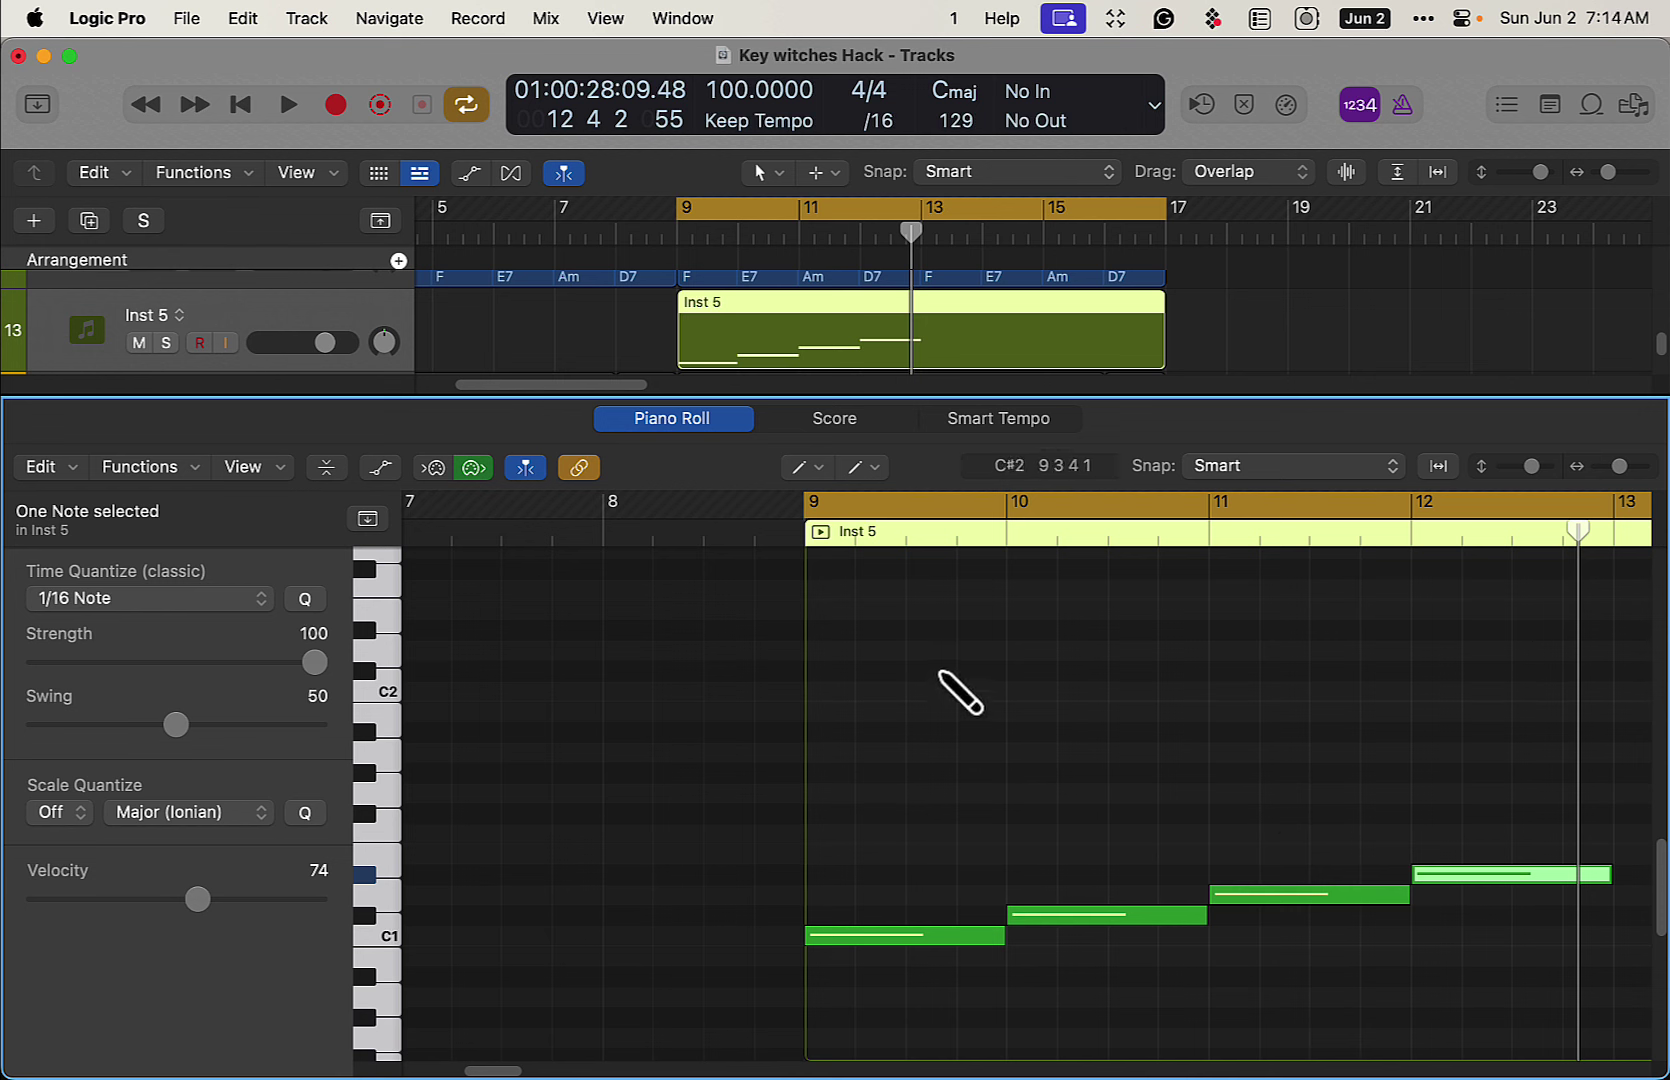
Return to the Pointer tool, close the Piano Roll, and show the Library and Inspector.
key("t")
key("t")
key("e")
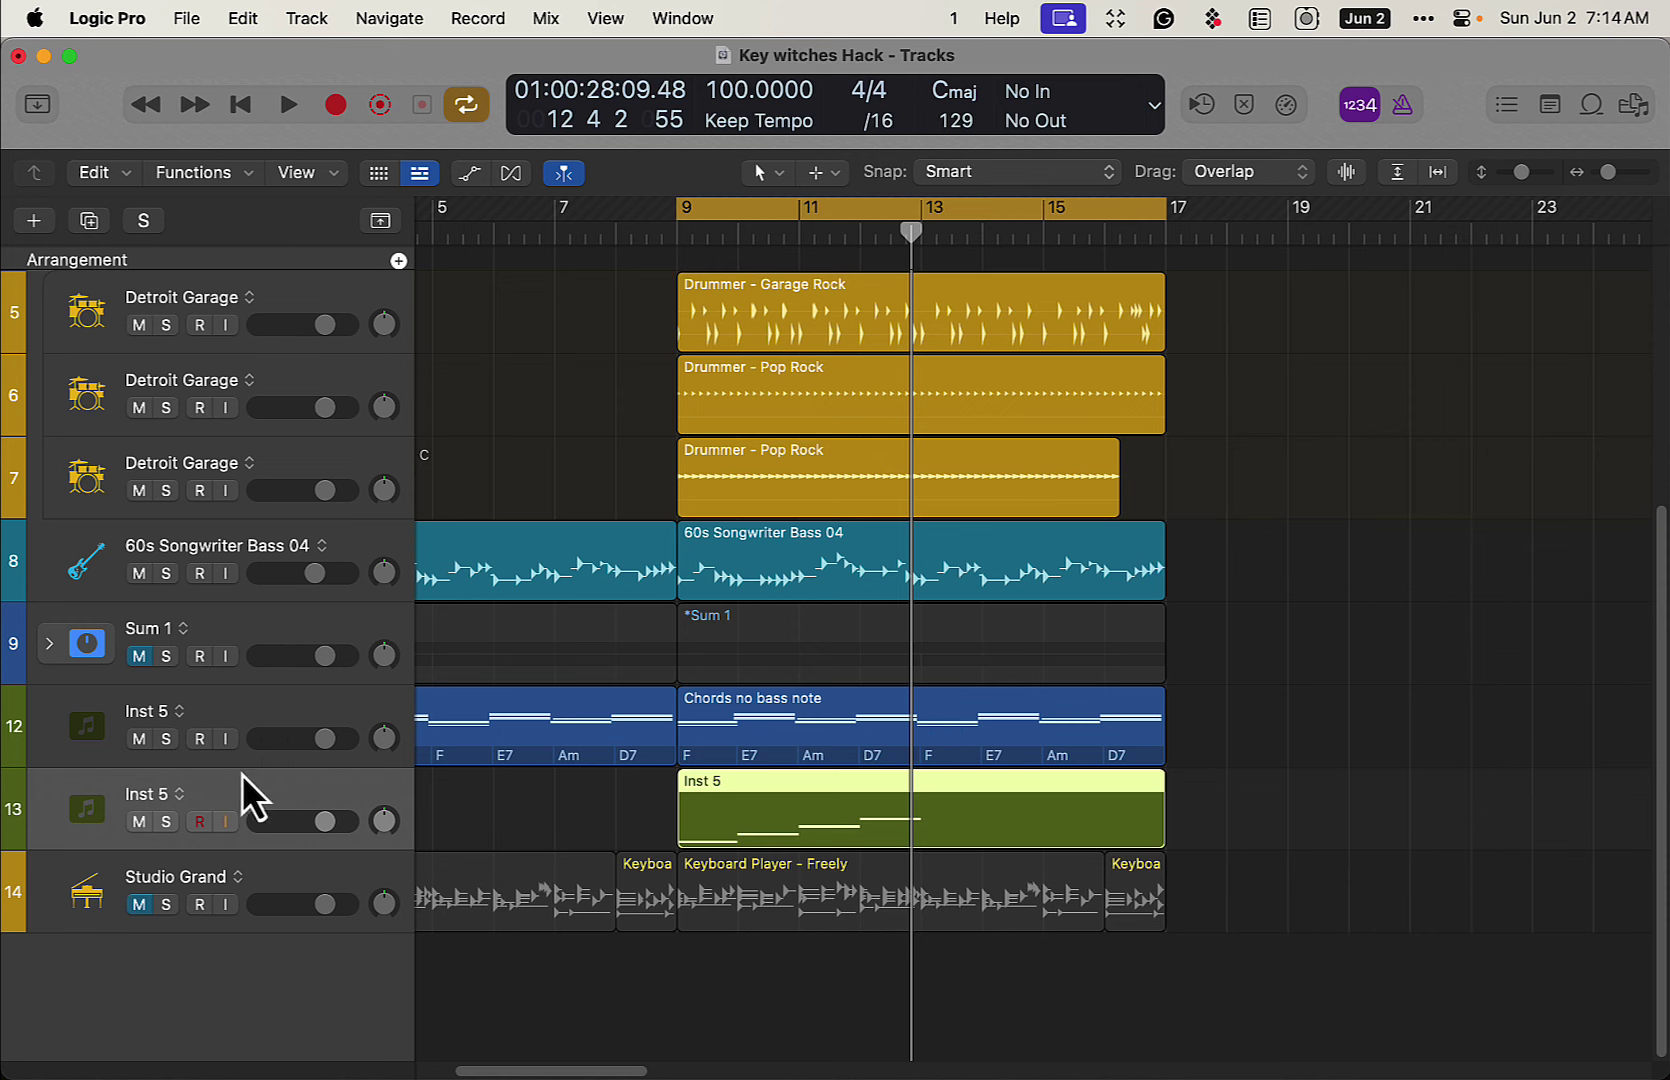
left_click(284, 710)
left_click(284, 785)
key("y")
key("i")
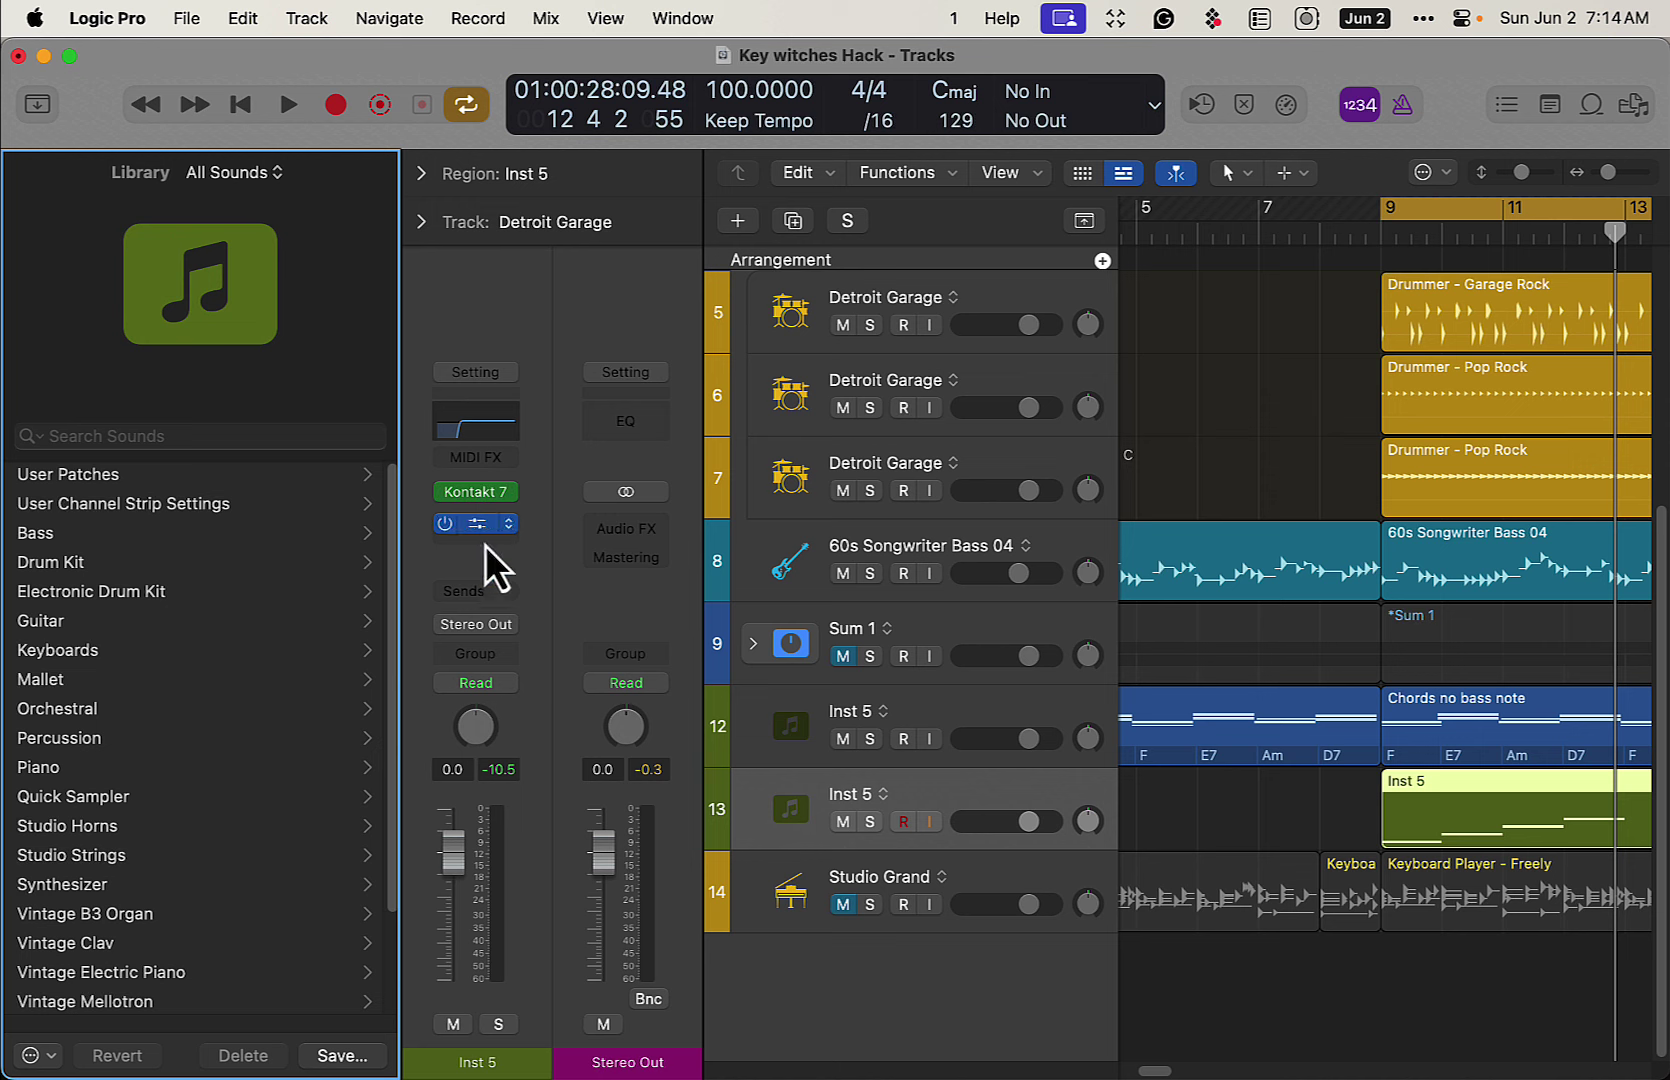
Compare the two Inst 5 tracks' channel strips, then expand and collapse the Sum 1 stack.
left_click(978, 709)
left_click(989, 784)
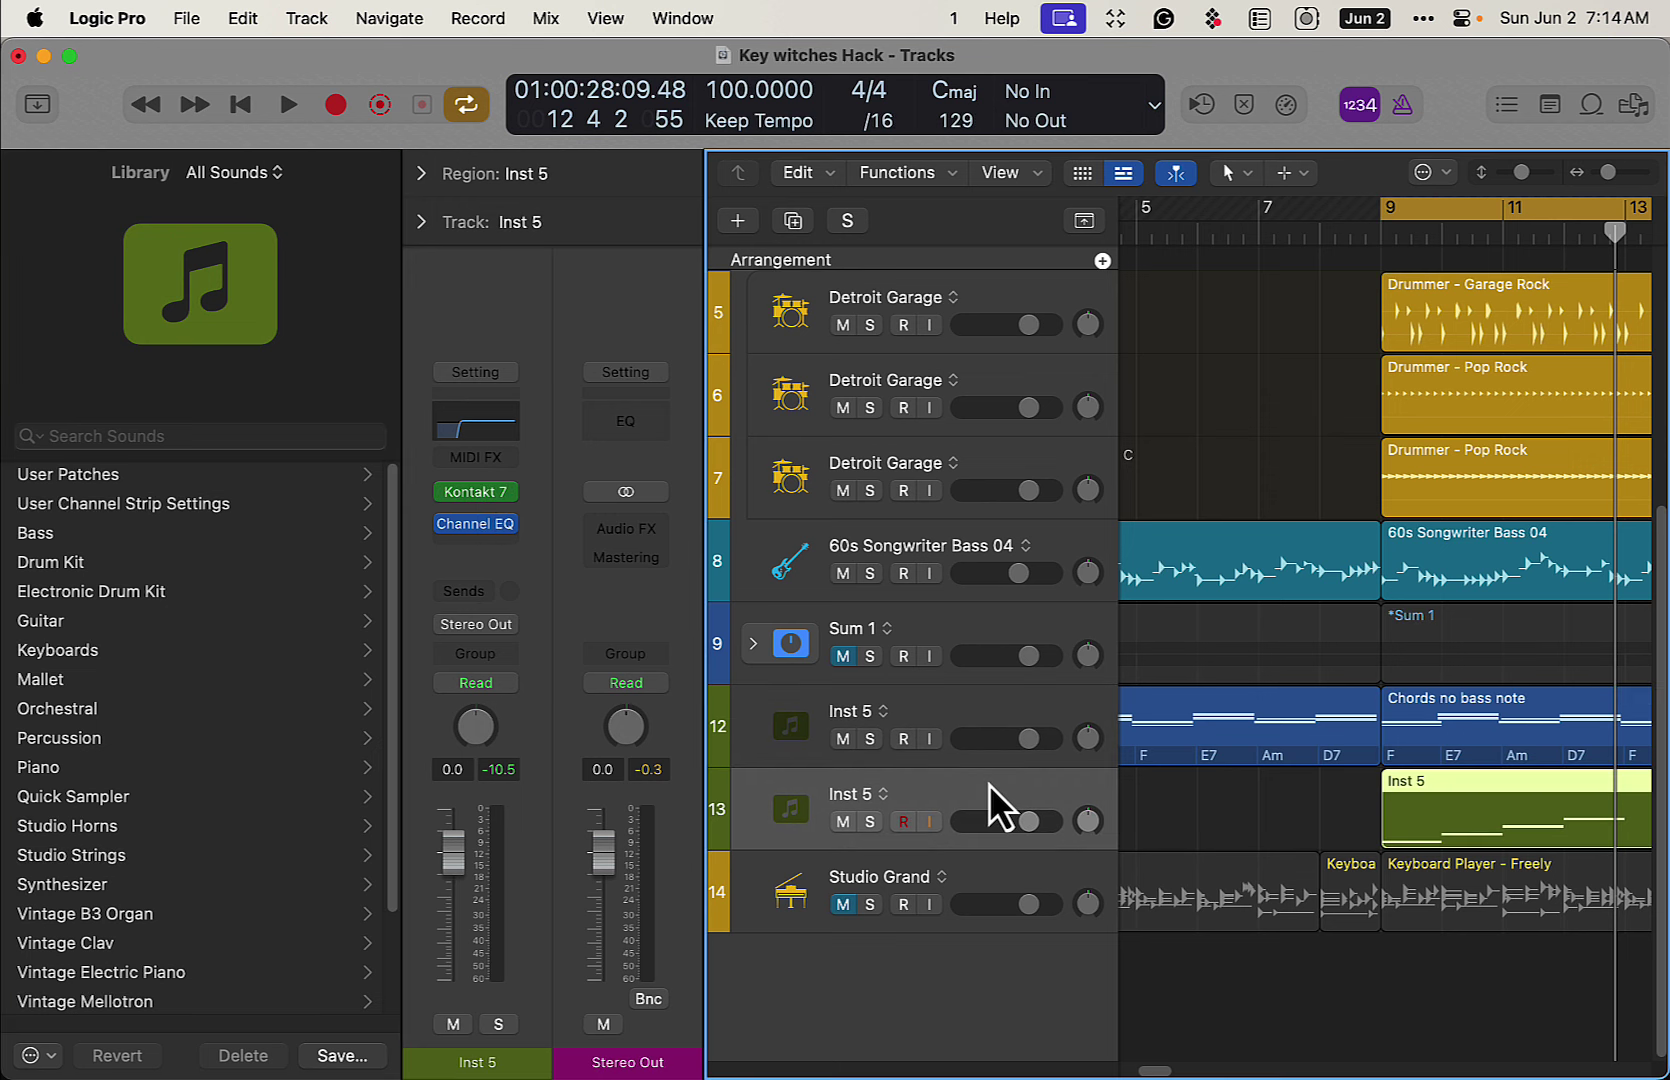
left_click(976, 707)
left_click(975, 783)
left_click(971, 714)
left_click(975, 785)
left_click(965, 718)
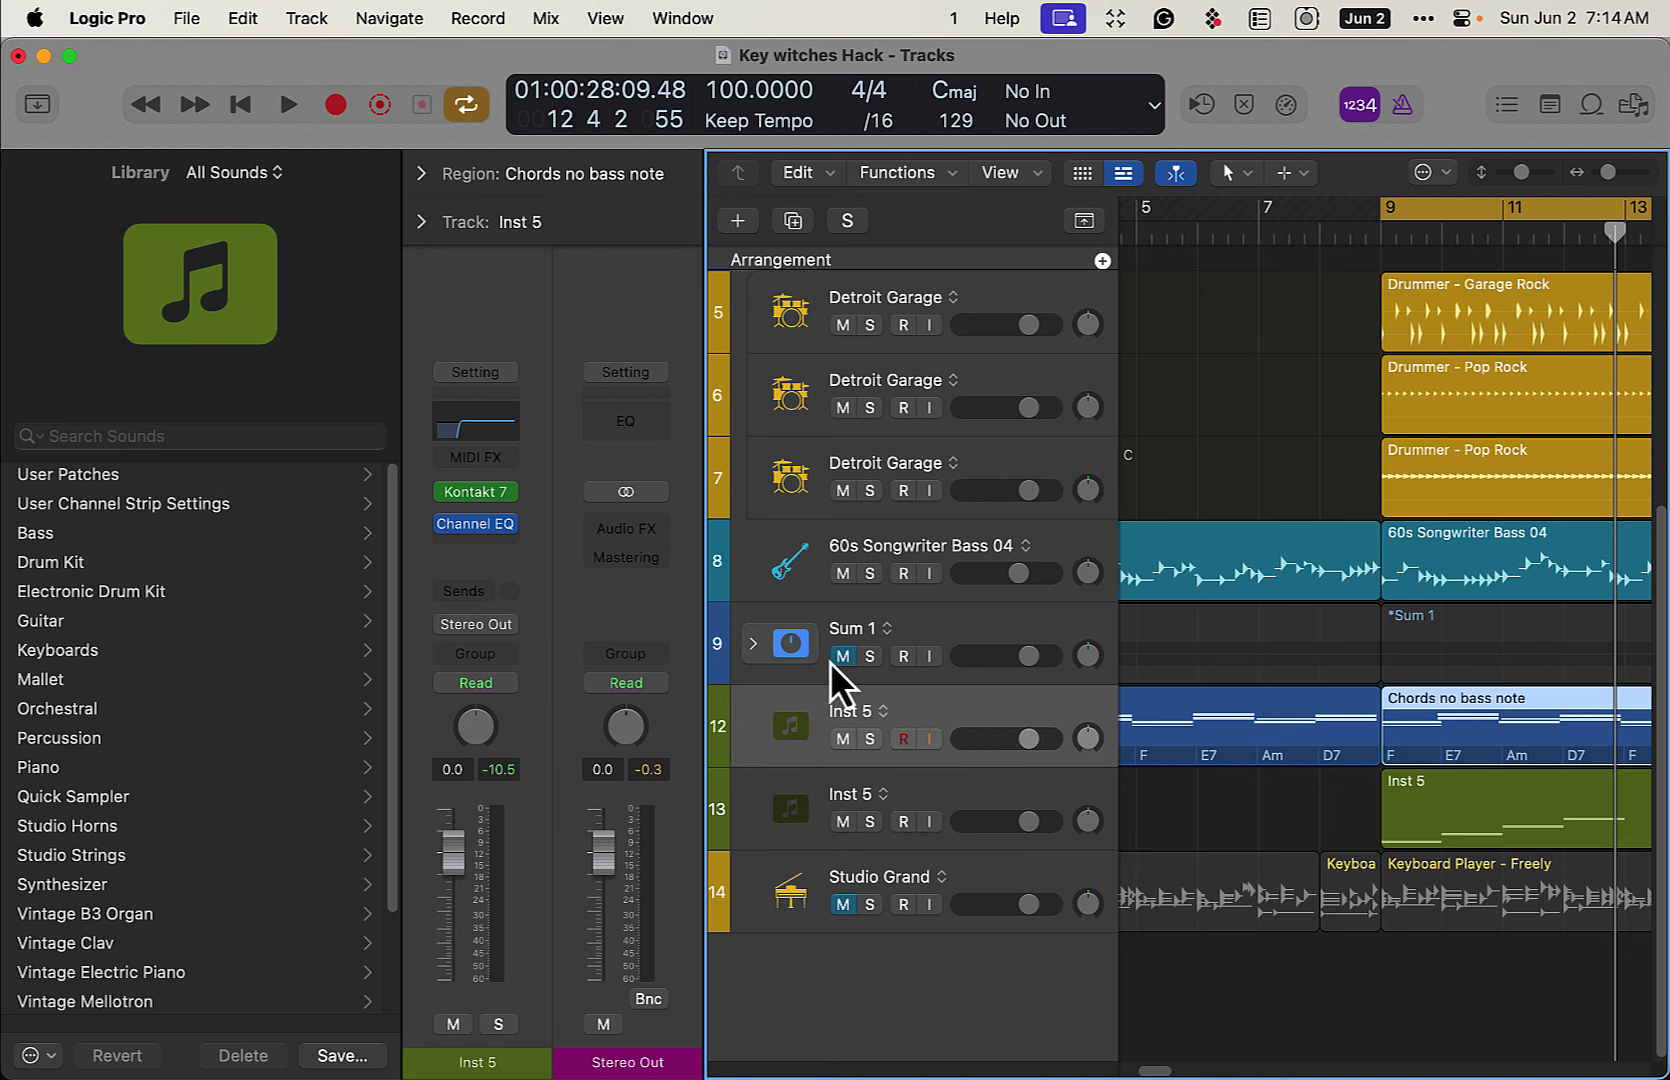
left_click(753, 643)
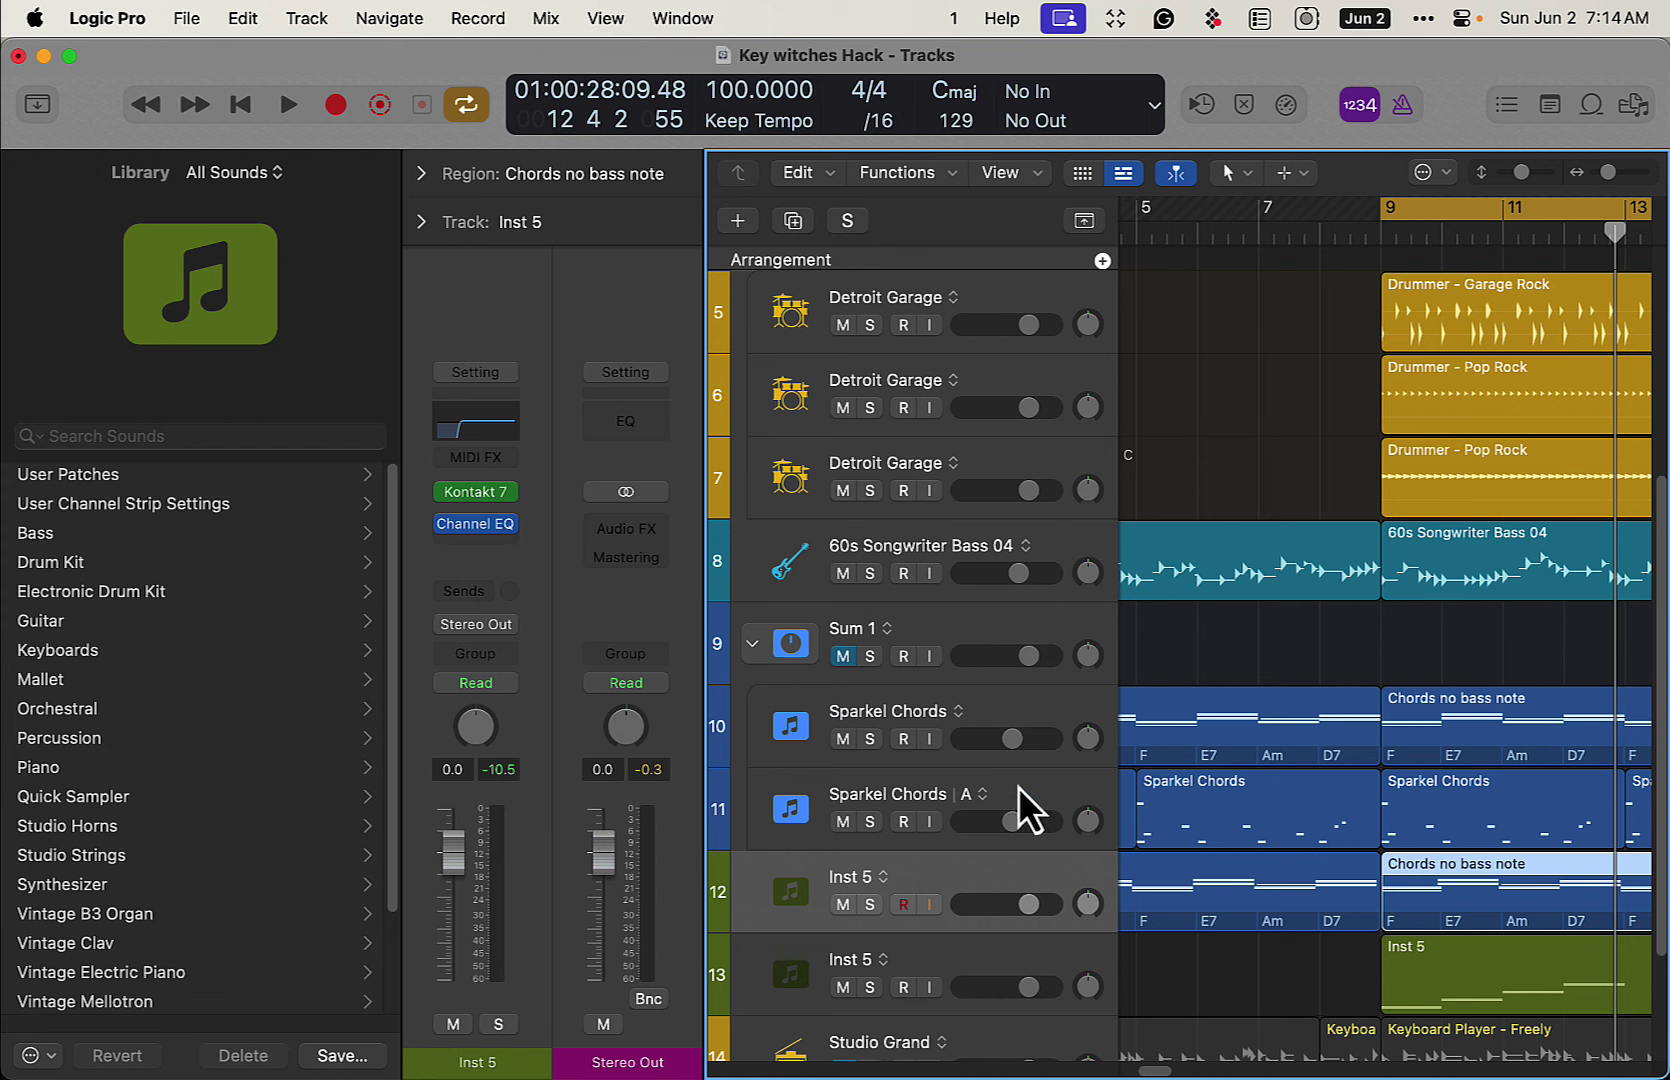
left_click(755, 645)
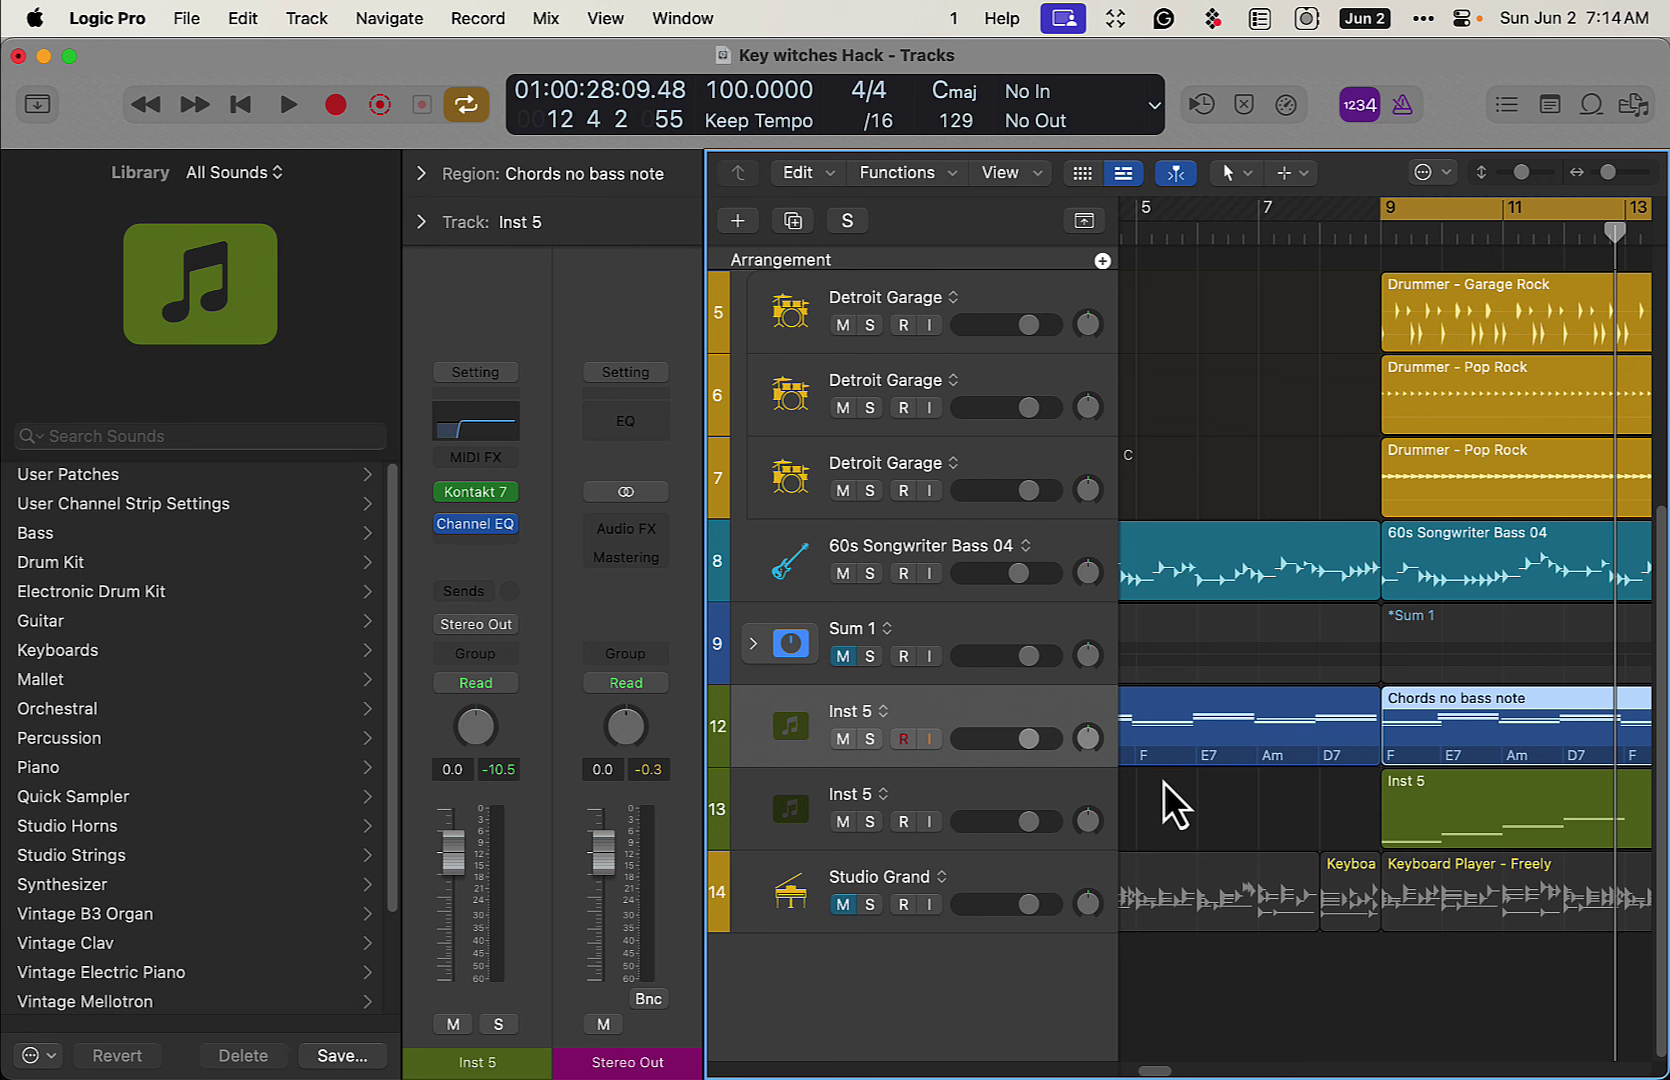
Solo the Inst 5 tracks and play them while checking Kontakt's Electric Mint window.
scroll(1162, 782, "right", 3)
scroll(1162, 782, "right", 2)
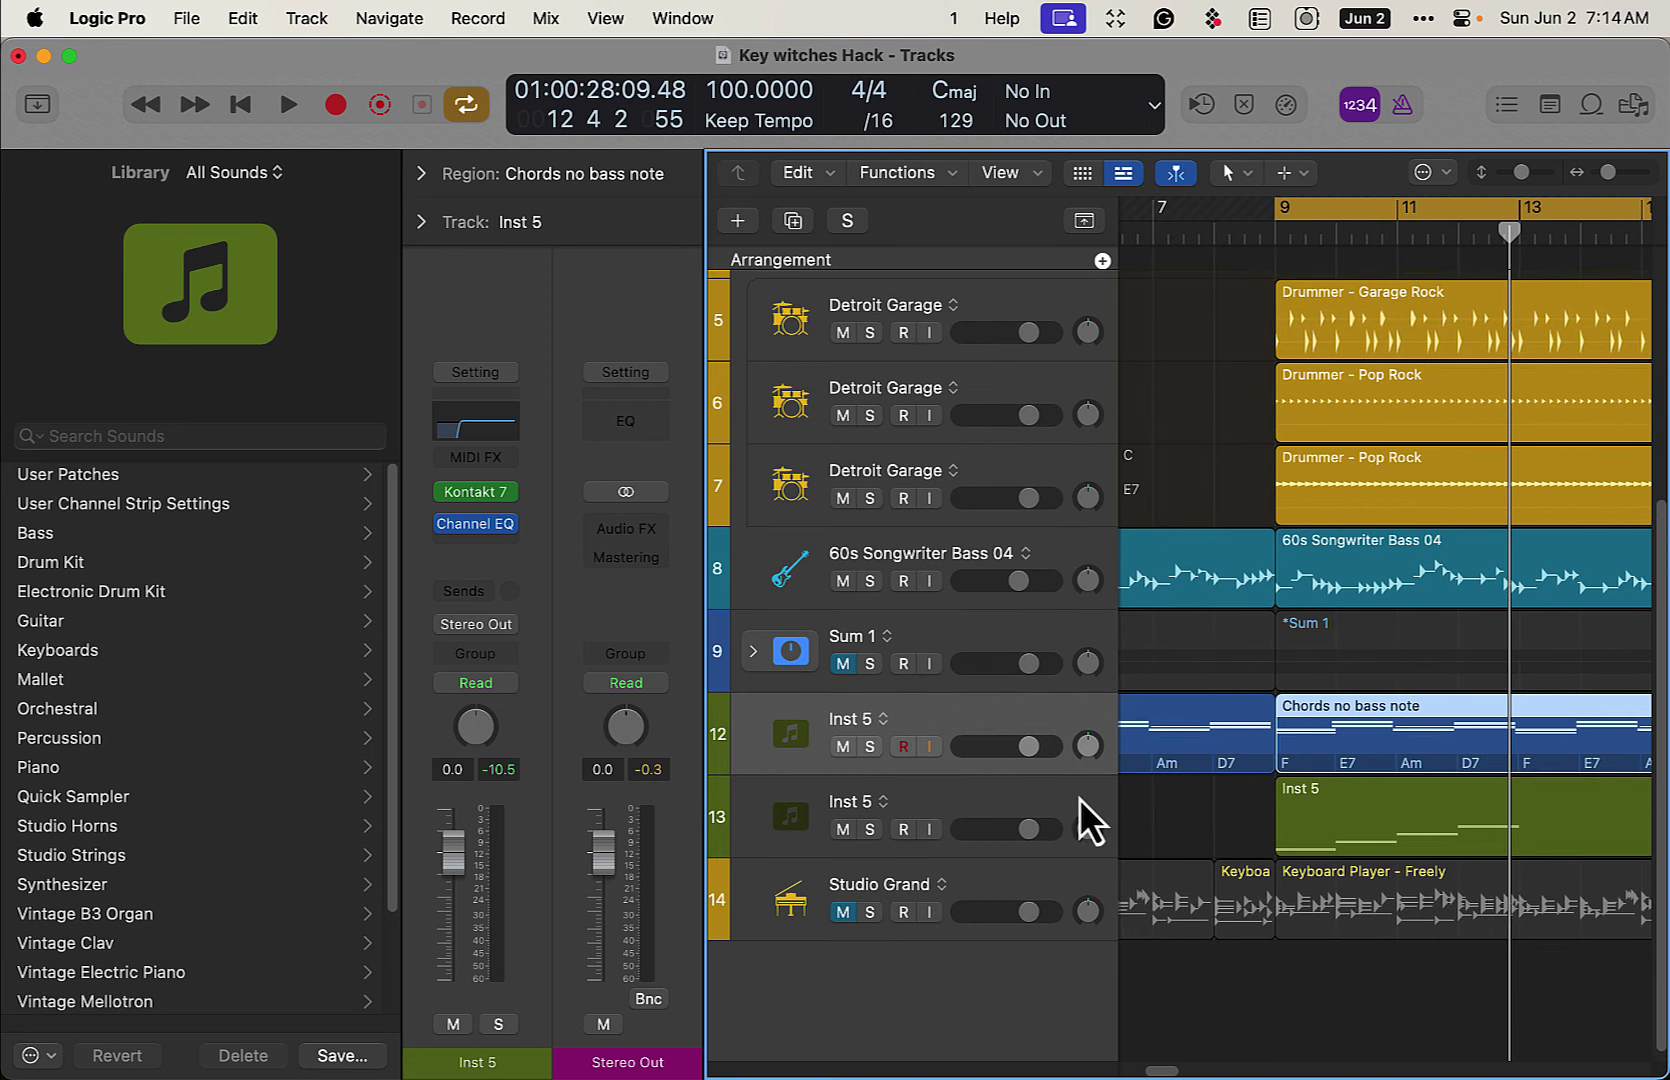
left_click(870, 747)
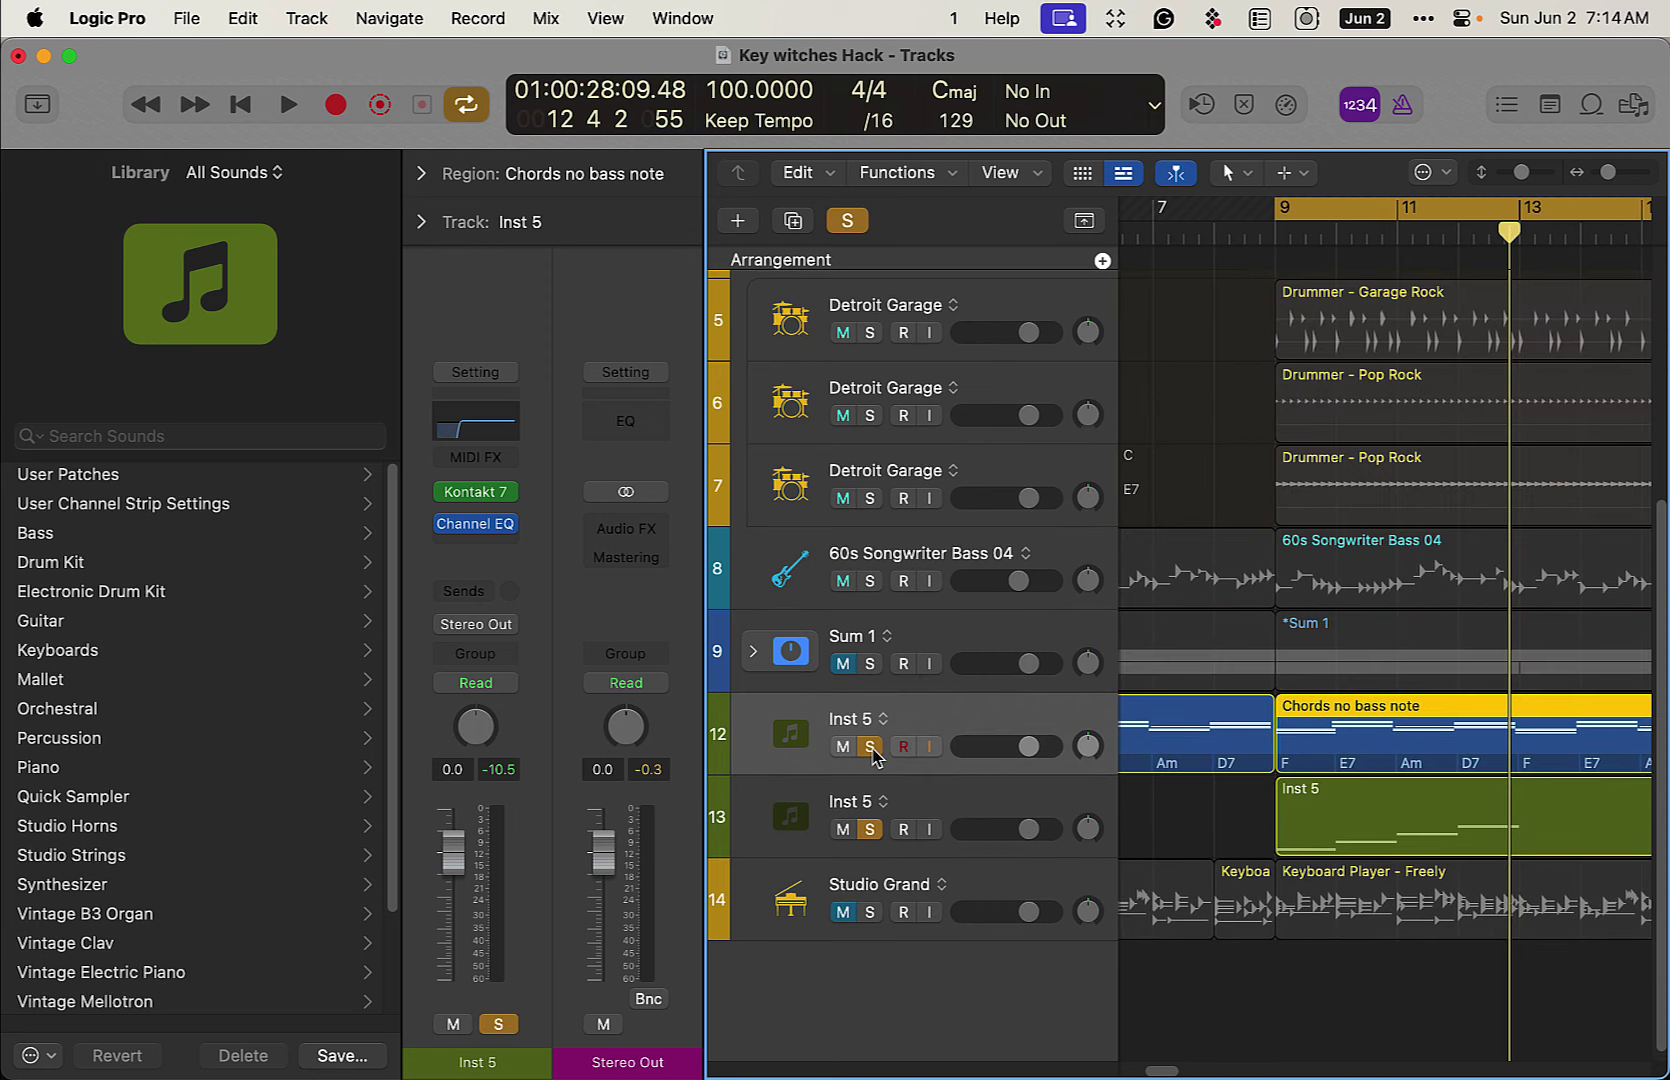
key("space")
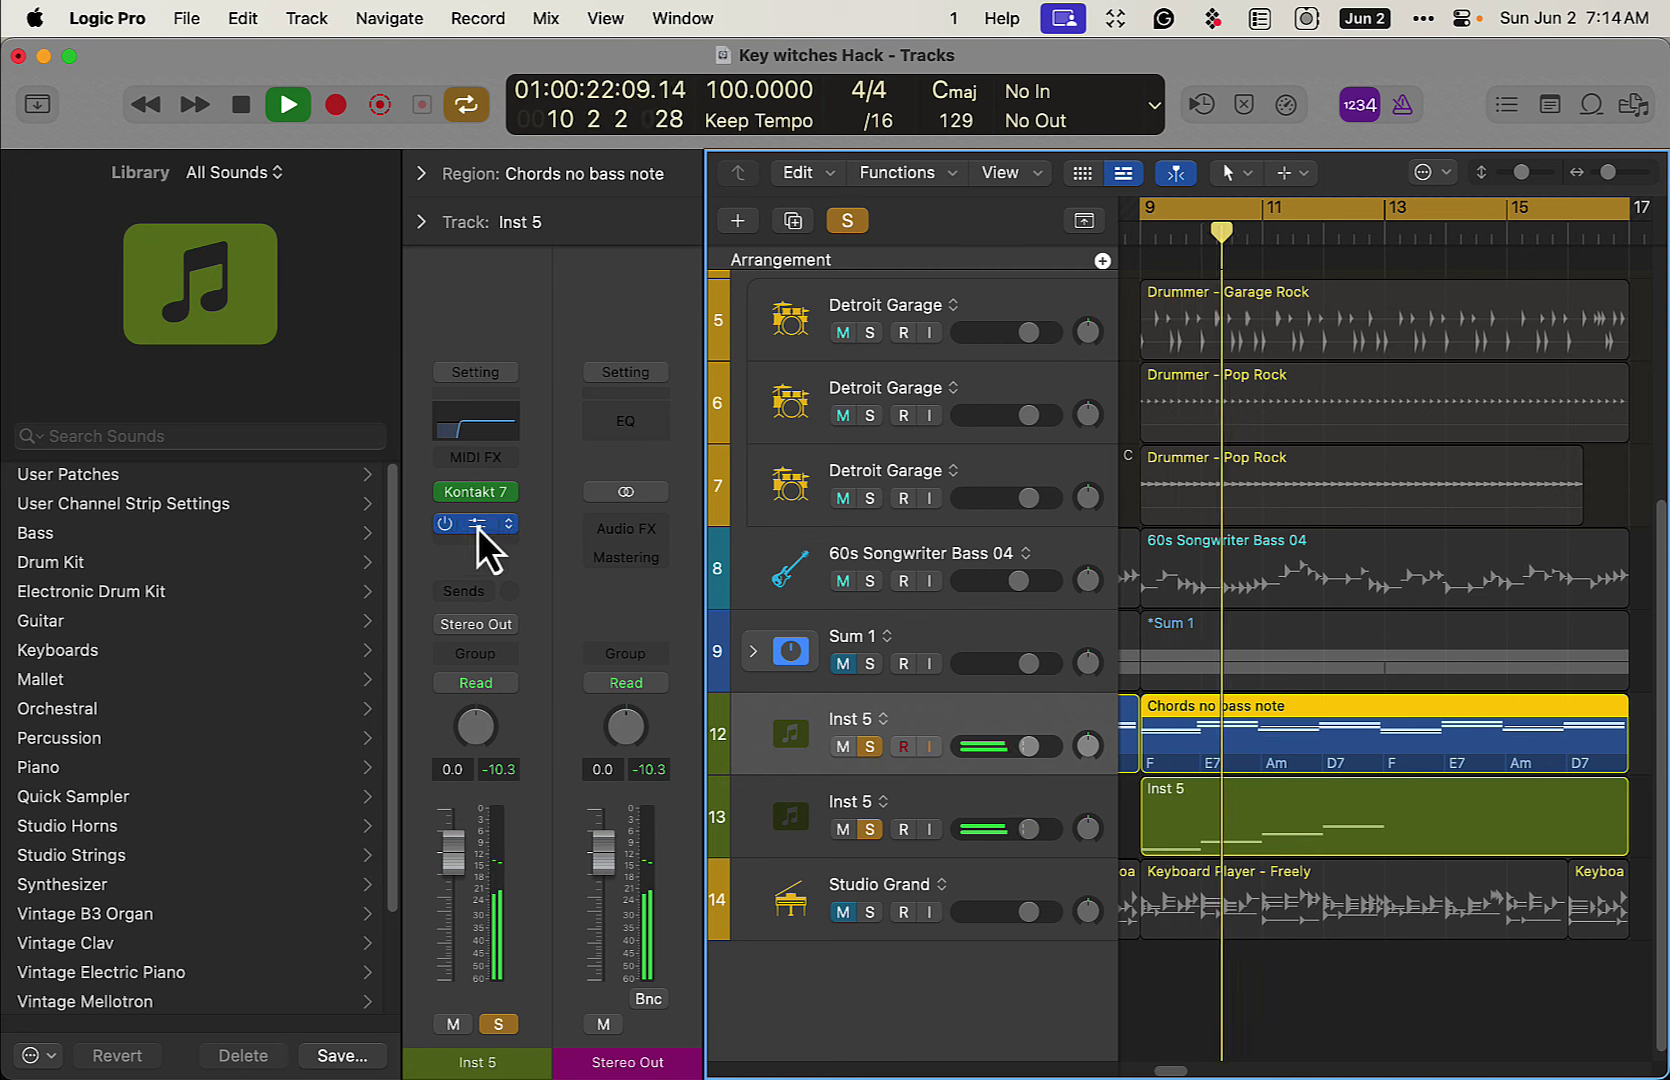
left_click(478, 494)
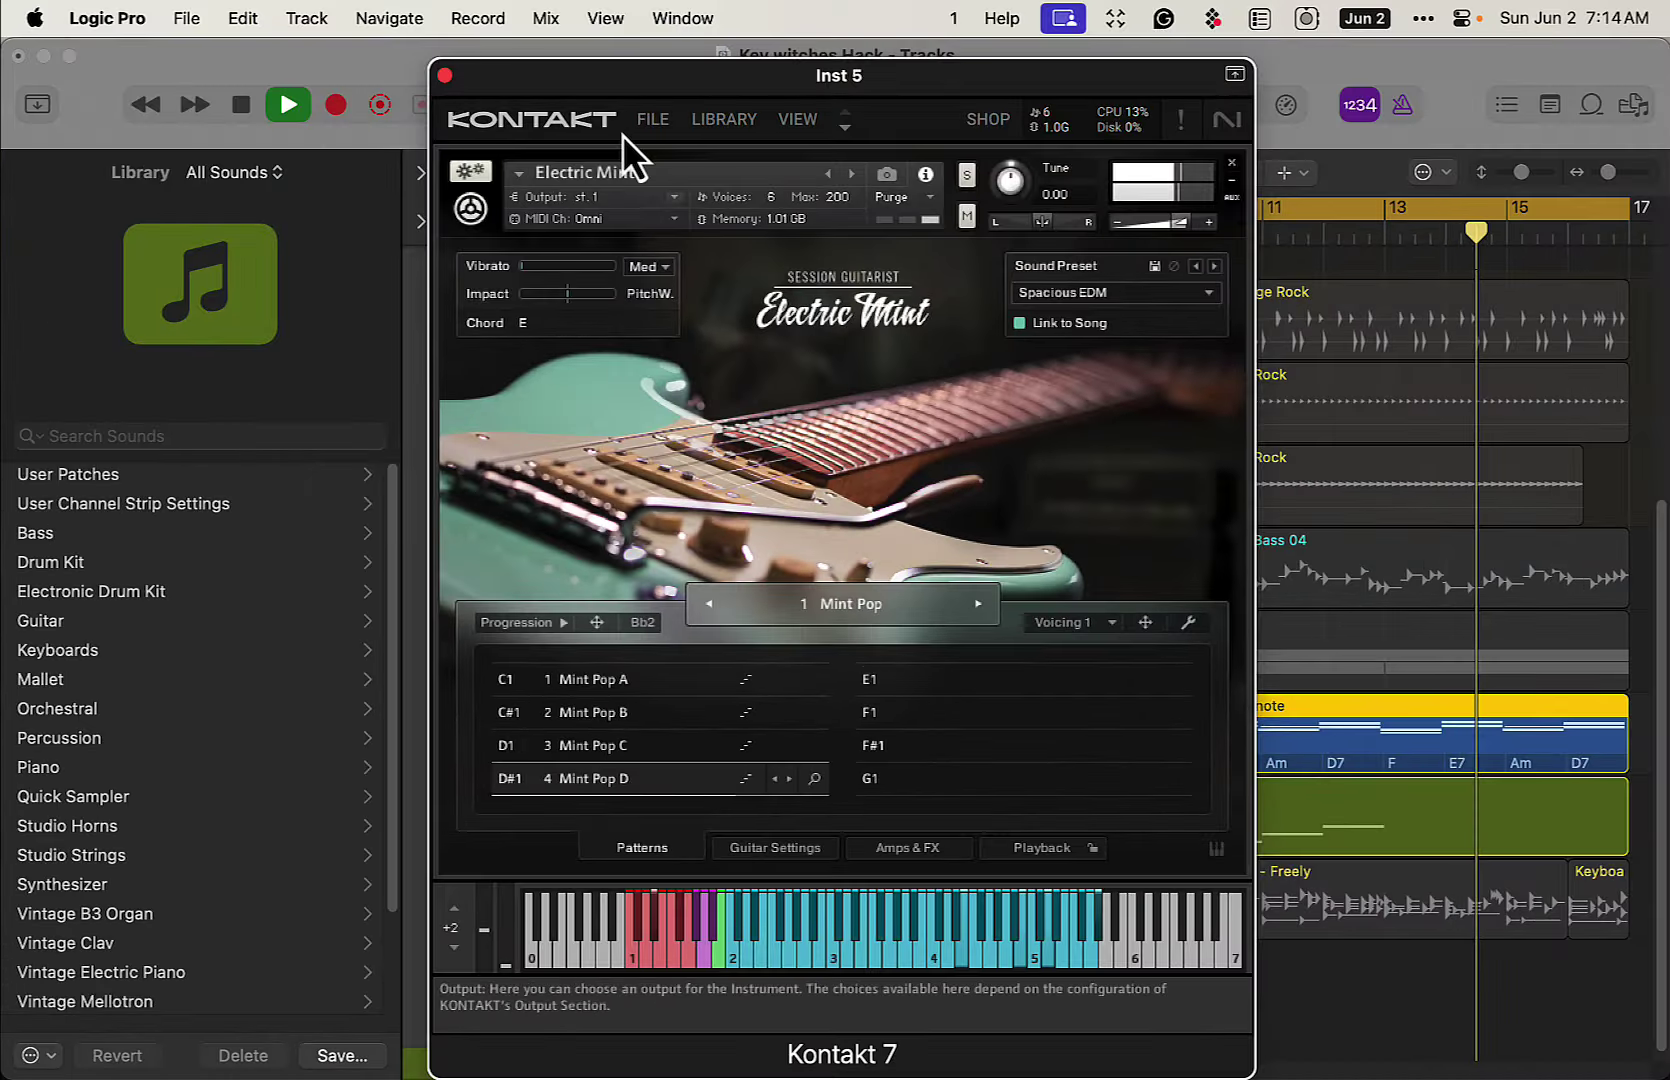
left_click(444, 75)
key("space")
Turn off soloing, hide the Library, set the cycle to bars 9–13, and select the key-switch region.
left_click(1316, 976)
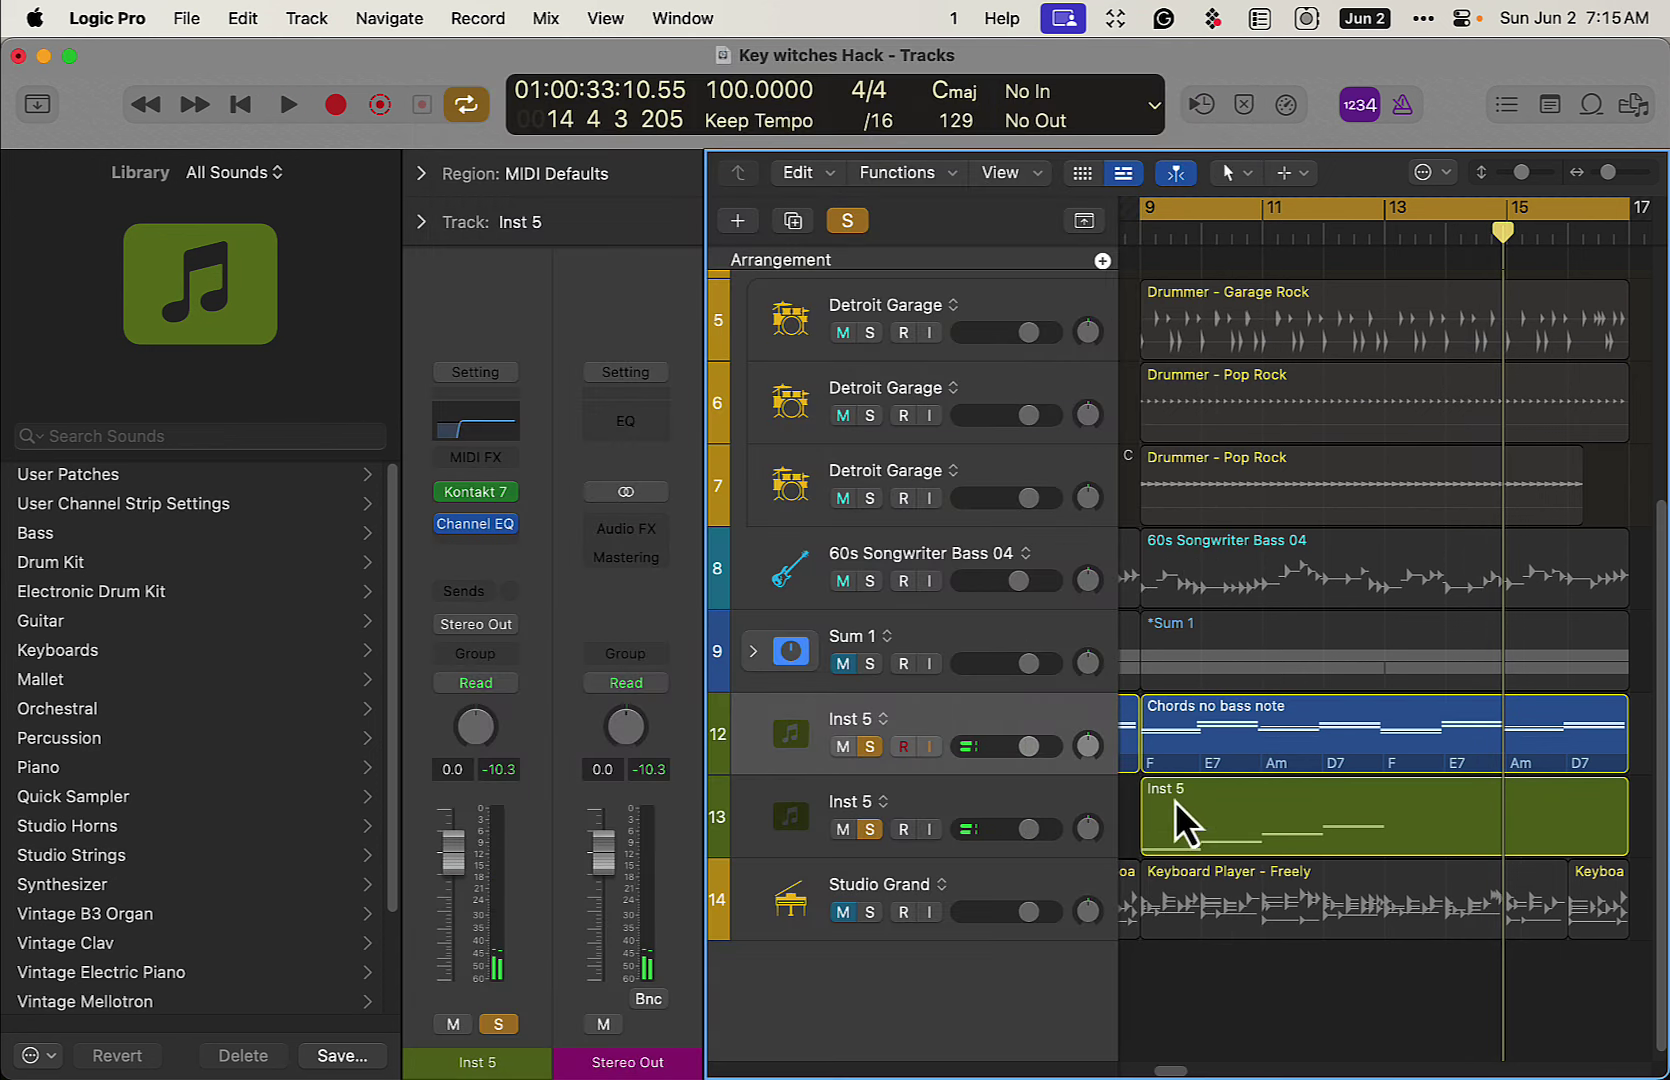
left_click(847, 220)
key("space")
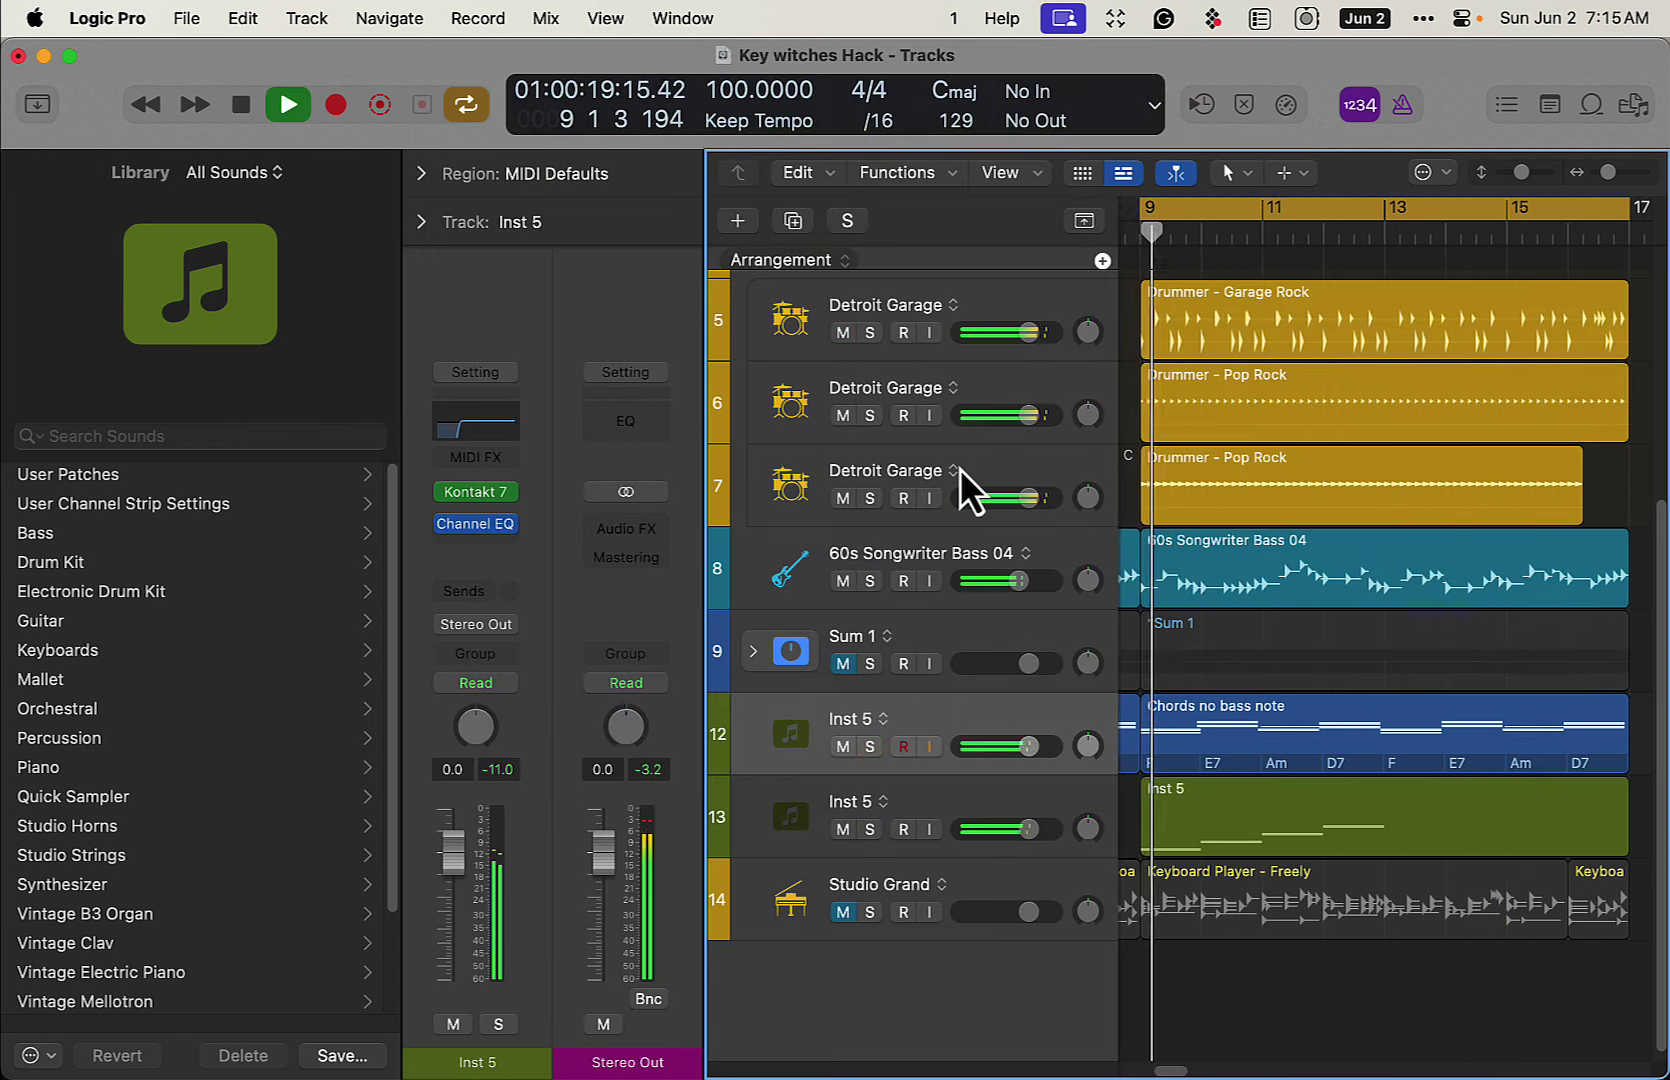
key("y")
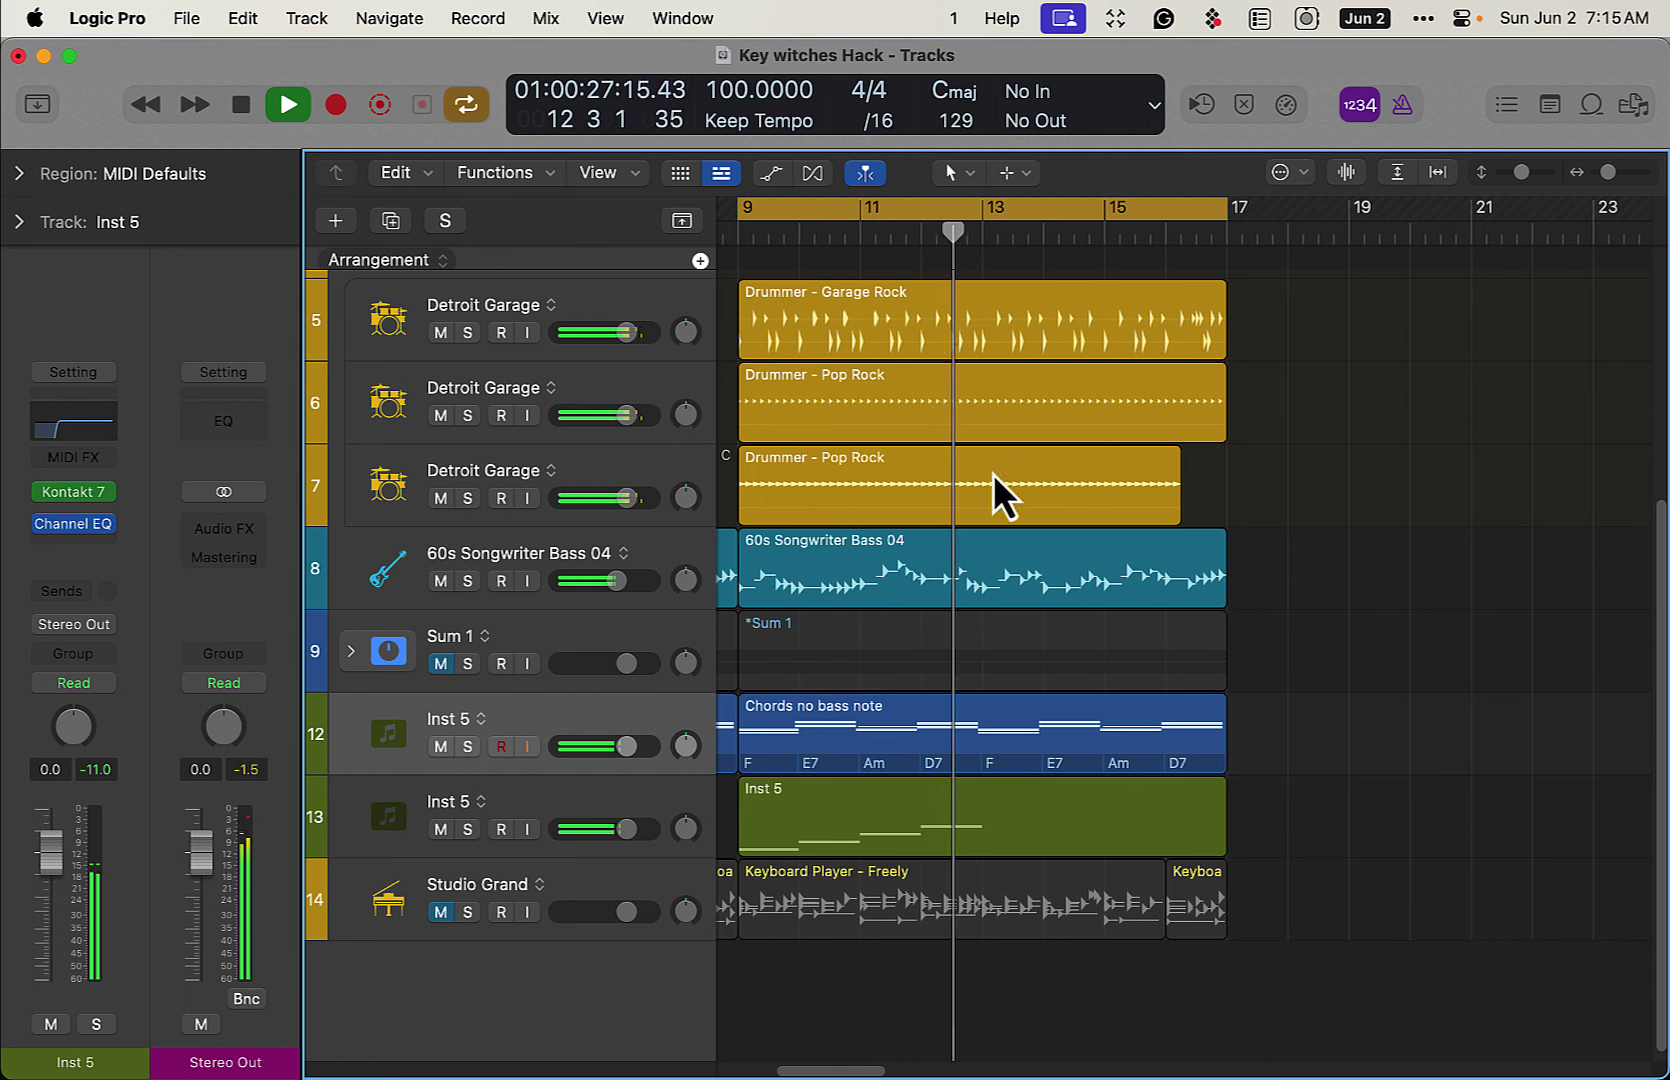
key("space")
left_click_drag(826, 231, 995, 240)
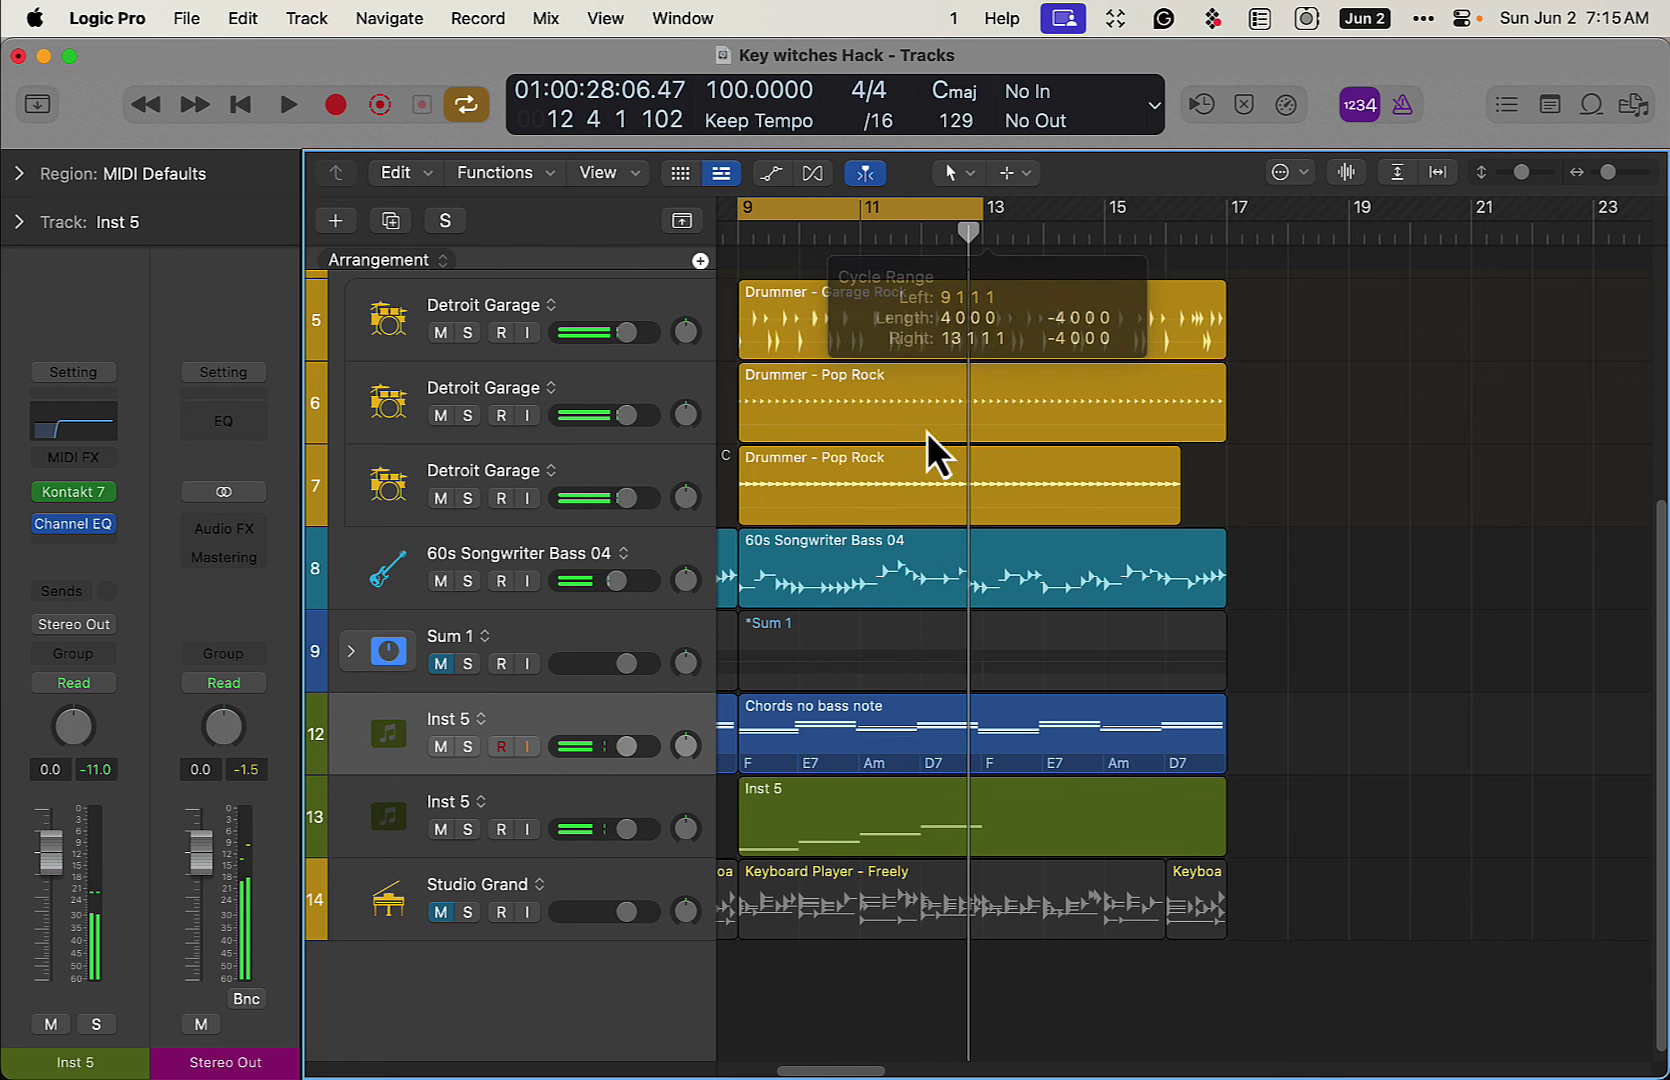
left_click(935, 808)
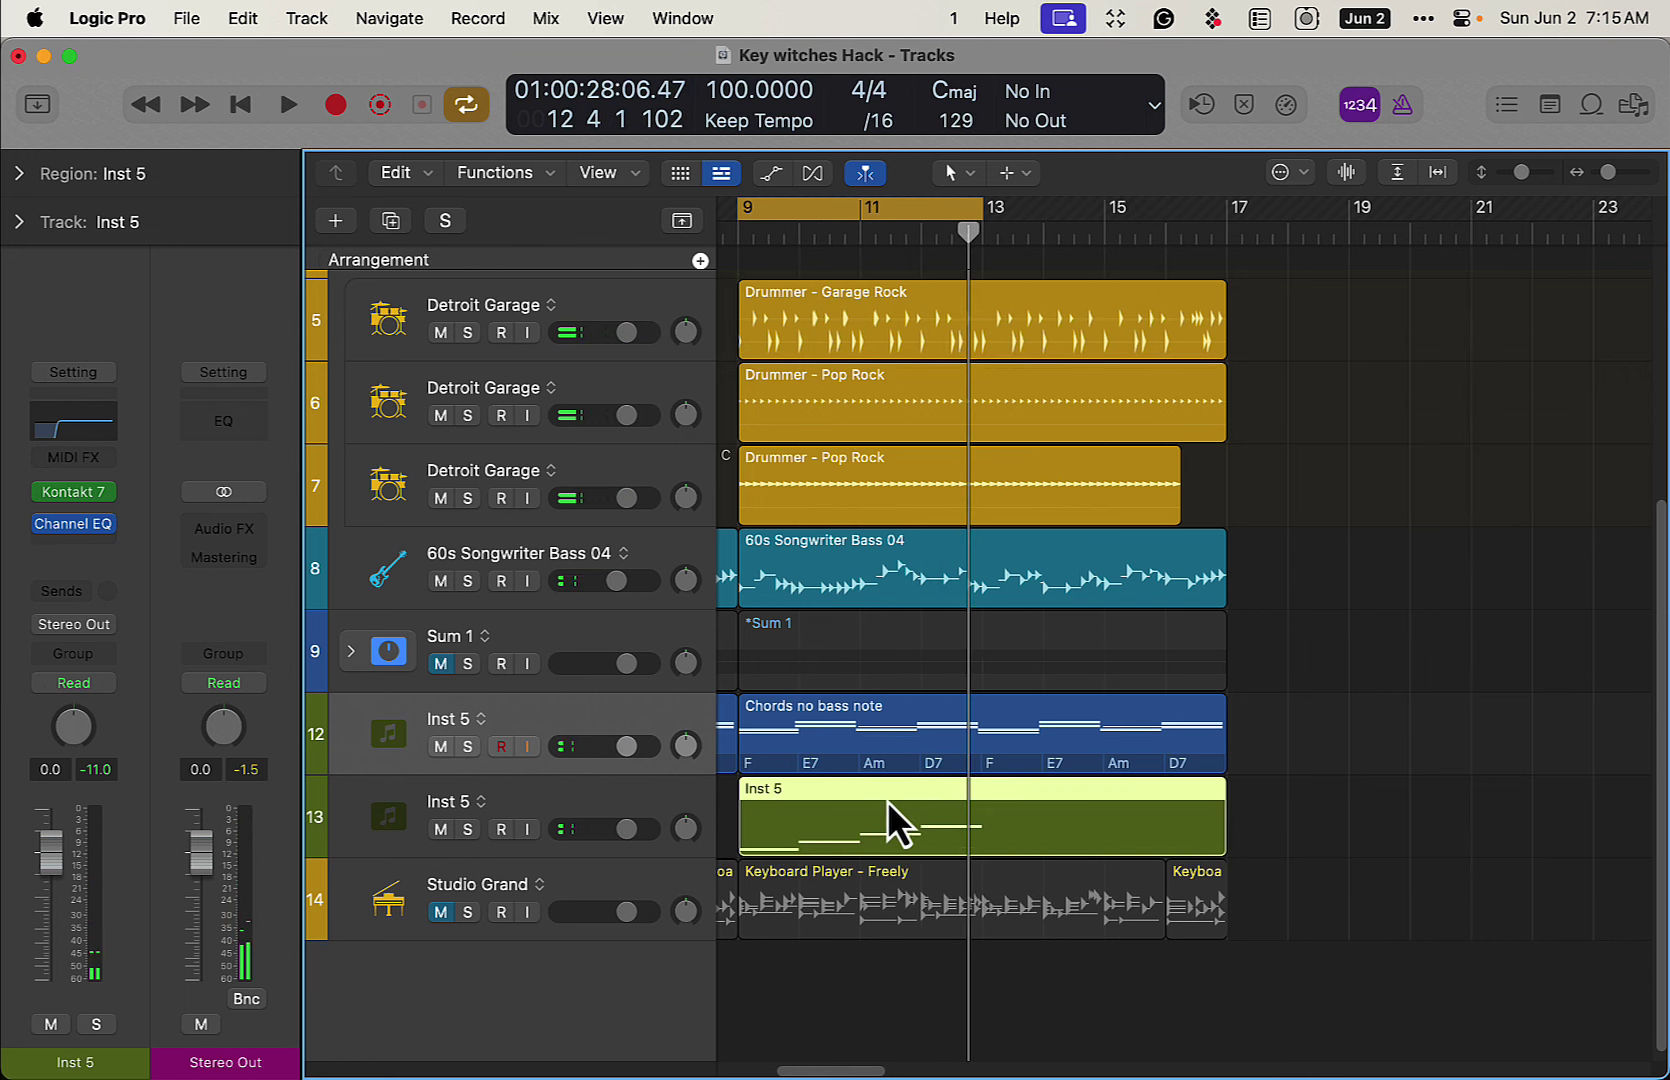
Shorten the C1 key-switch note, move C#1 earlier, and play it back.
double_click(887, 801)
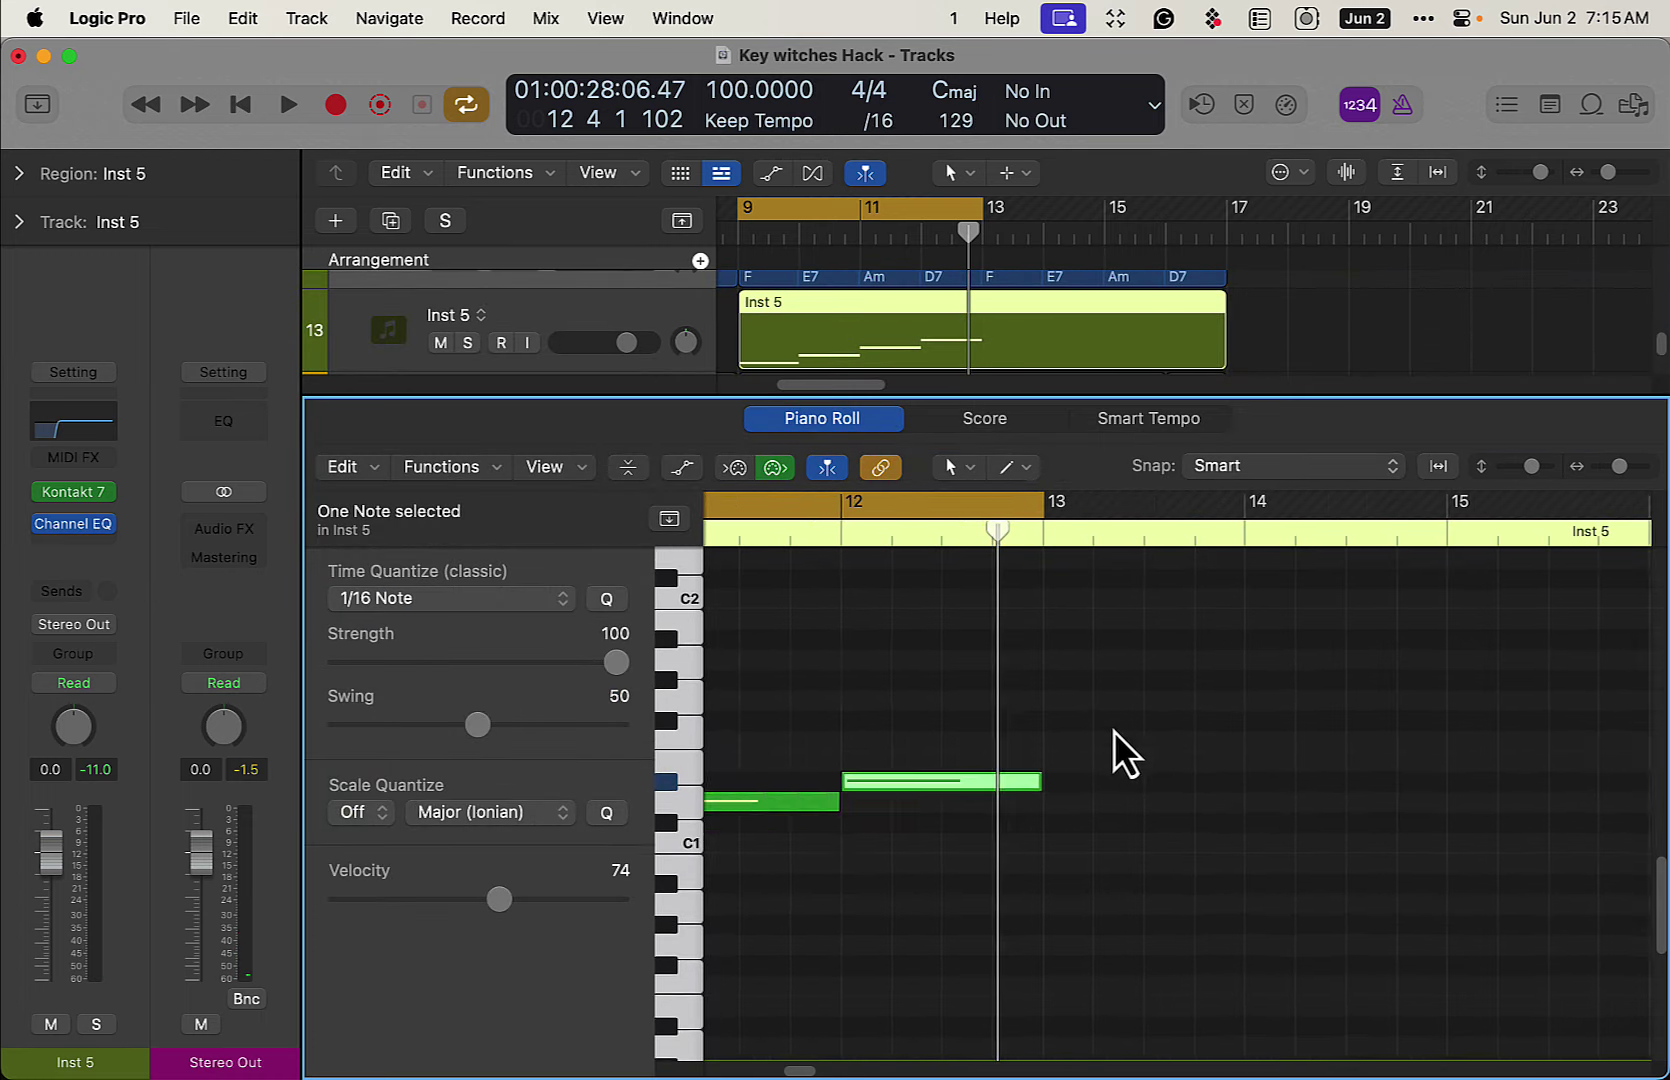
scroll(1110, 740, "left", 5)
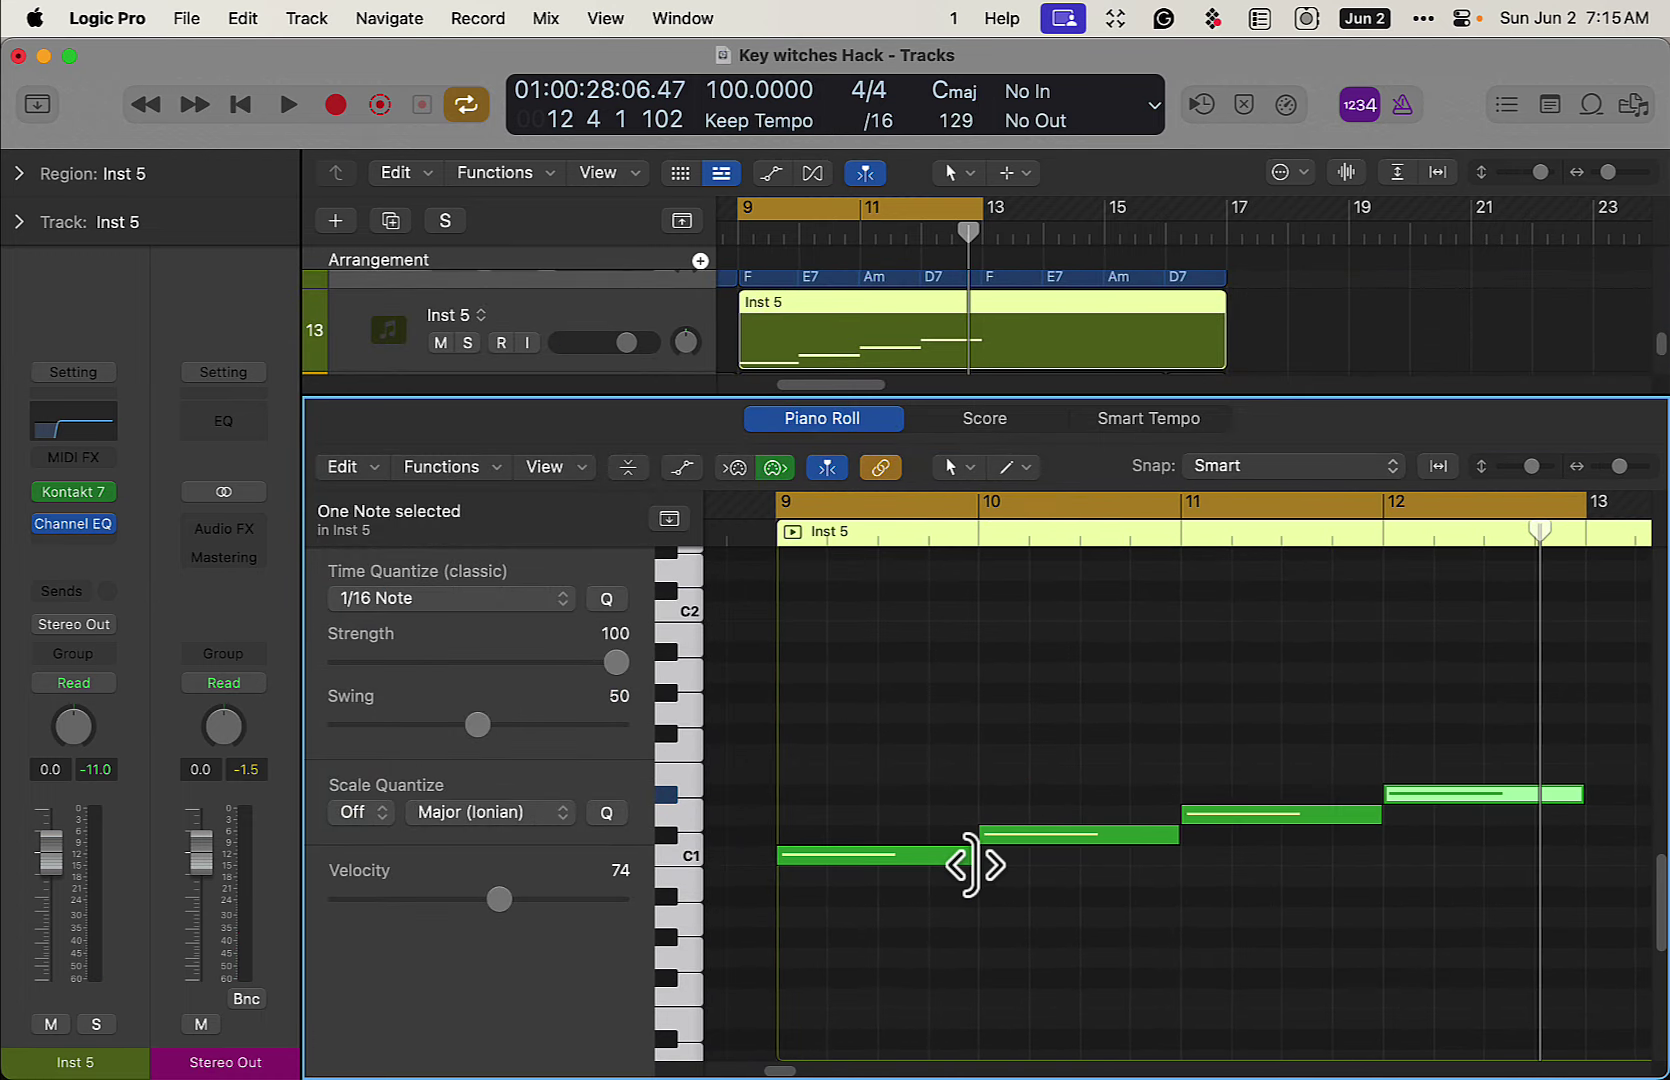
left_click_drag(975, 865, 914, 843)
key("space")
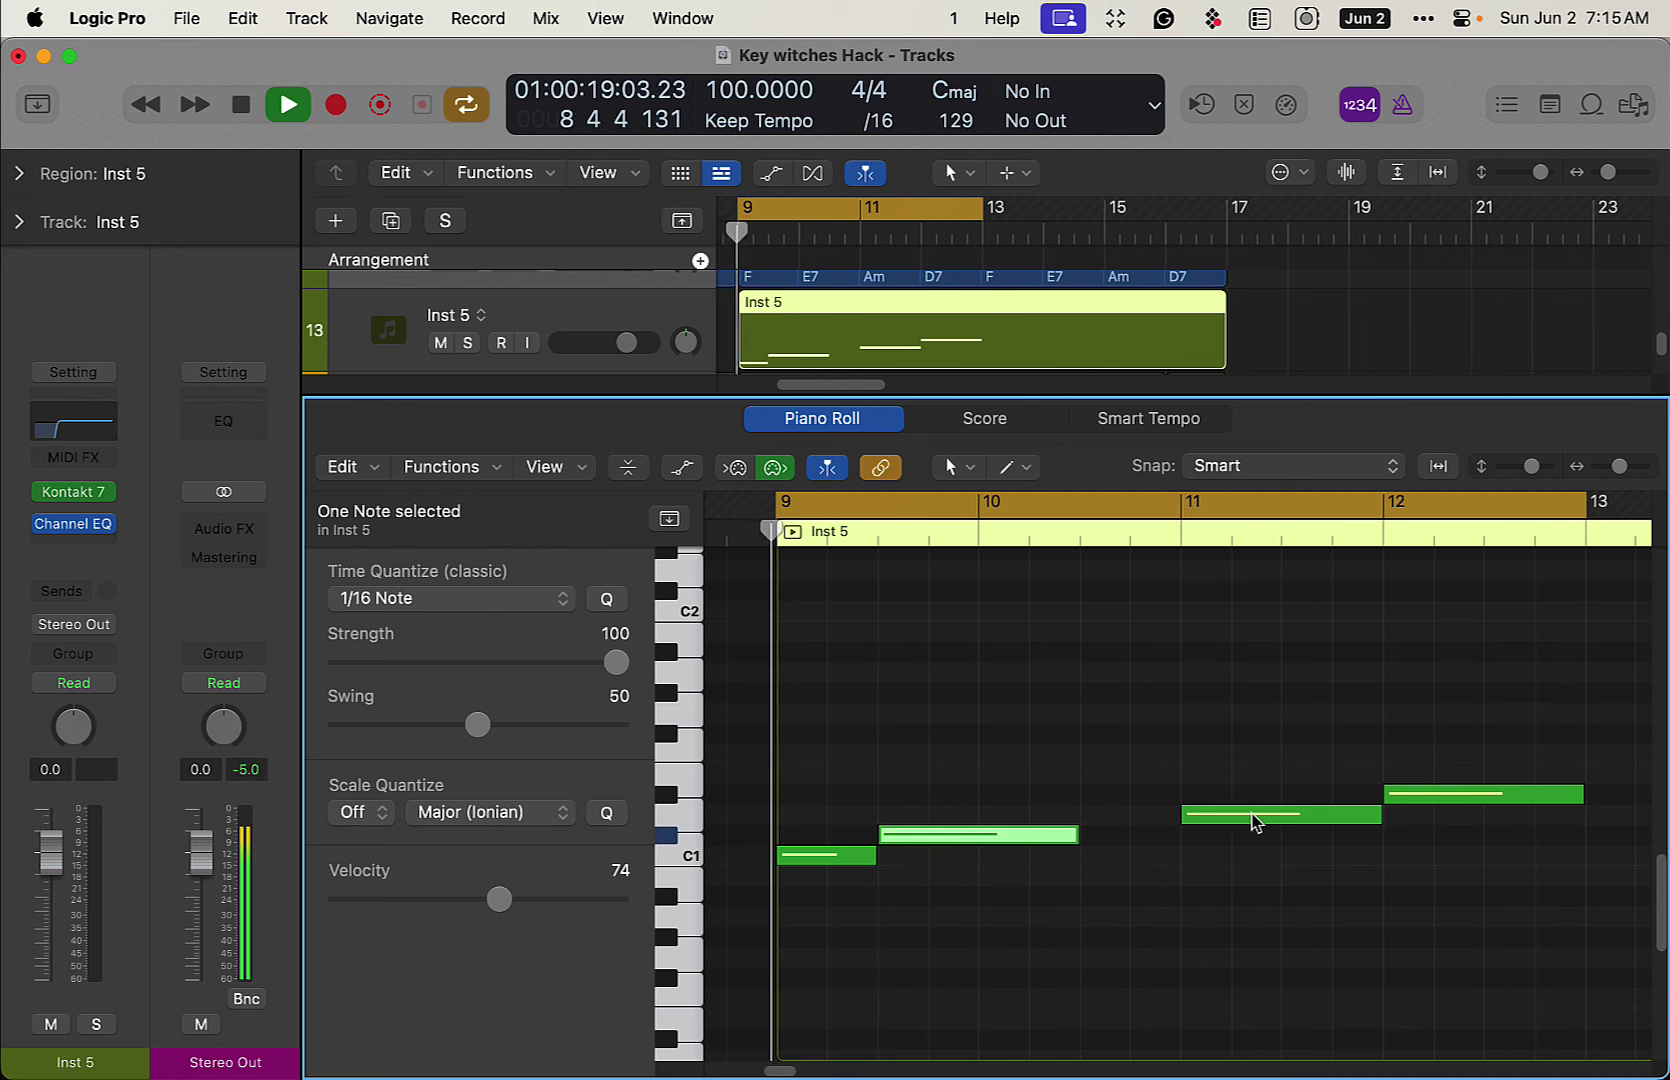
mouse_move(1256, 822)
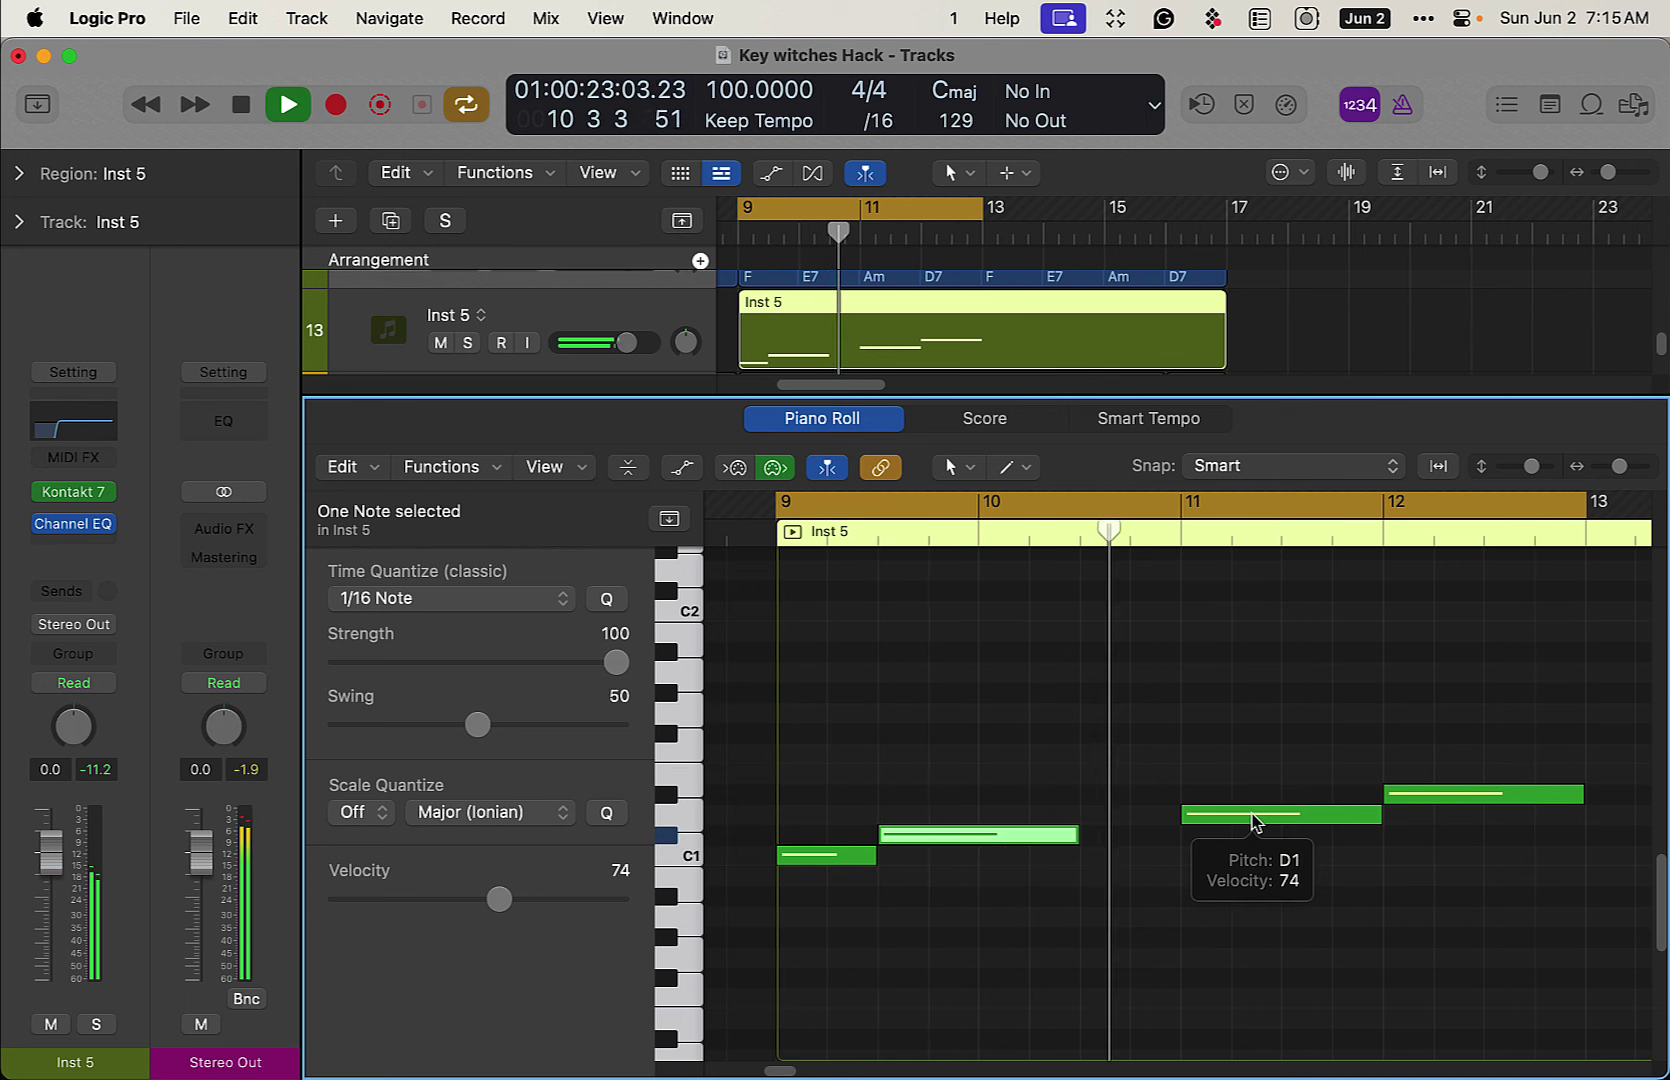
key("space")
Move the D1 note to start mid bar 10 and replay to check it.
left_click_drag(1256, 822, 1155, 822)
key("space")
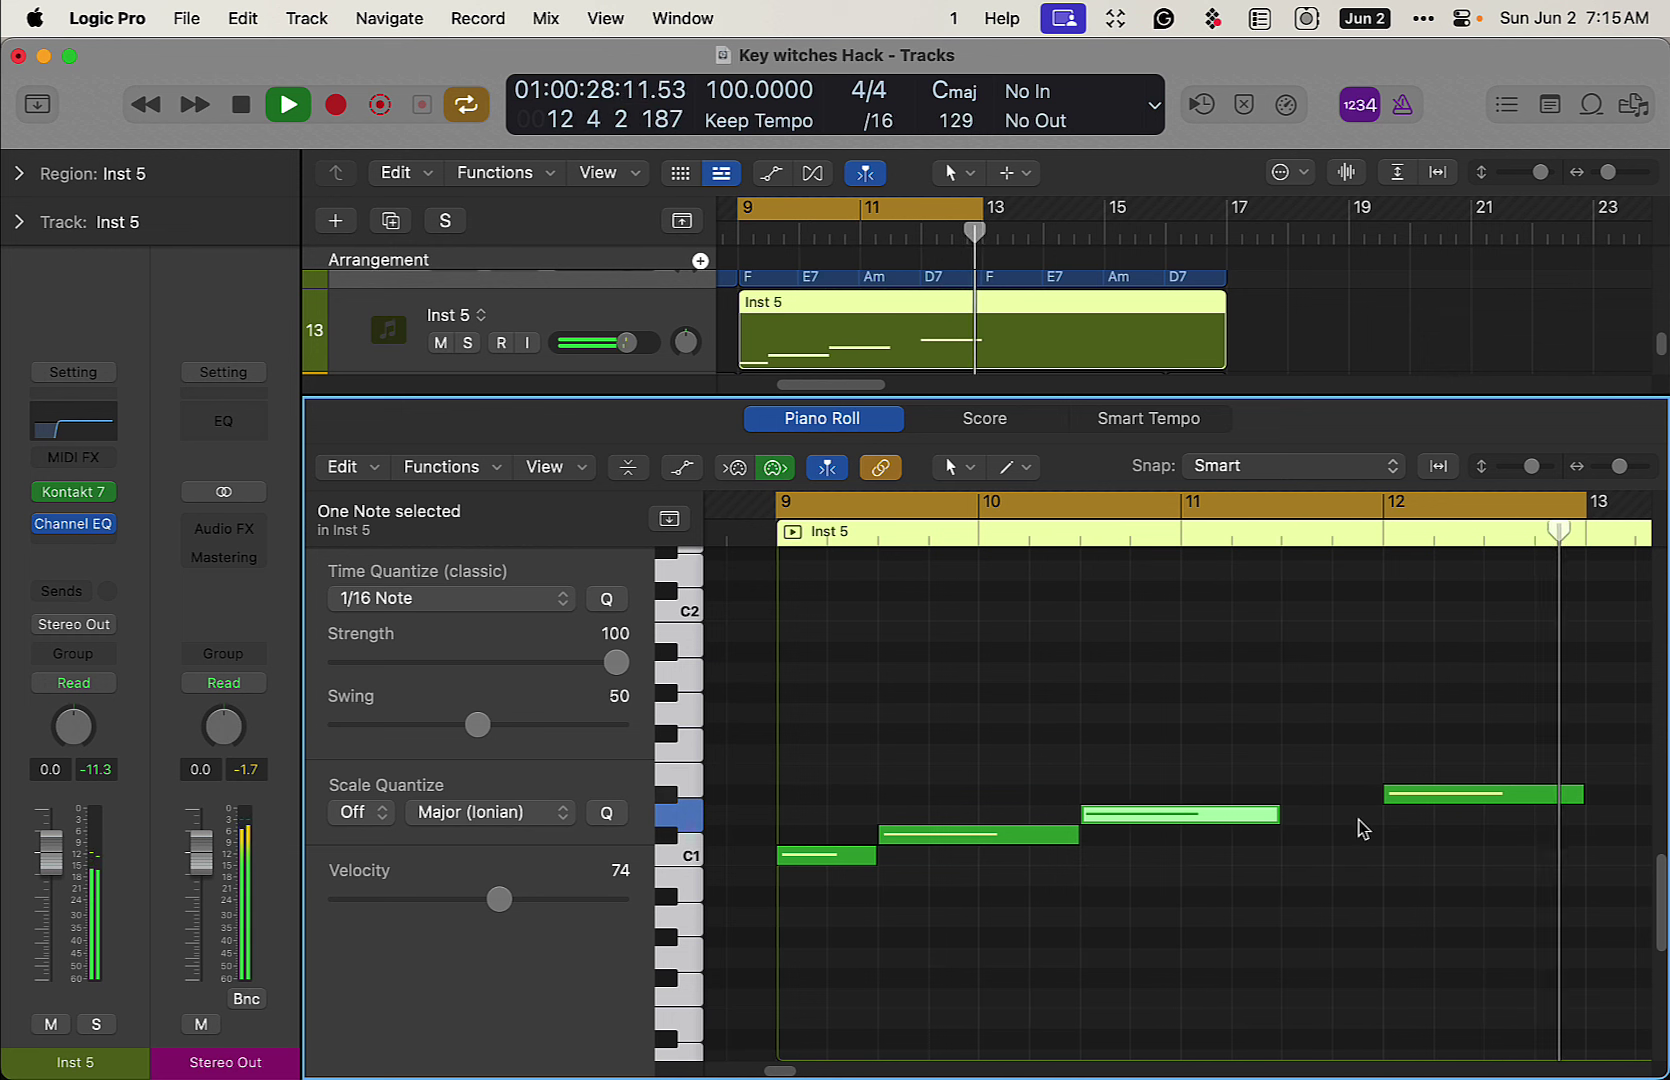
key("space")
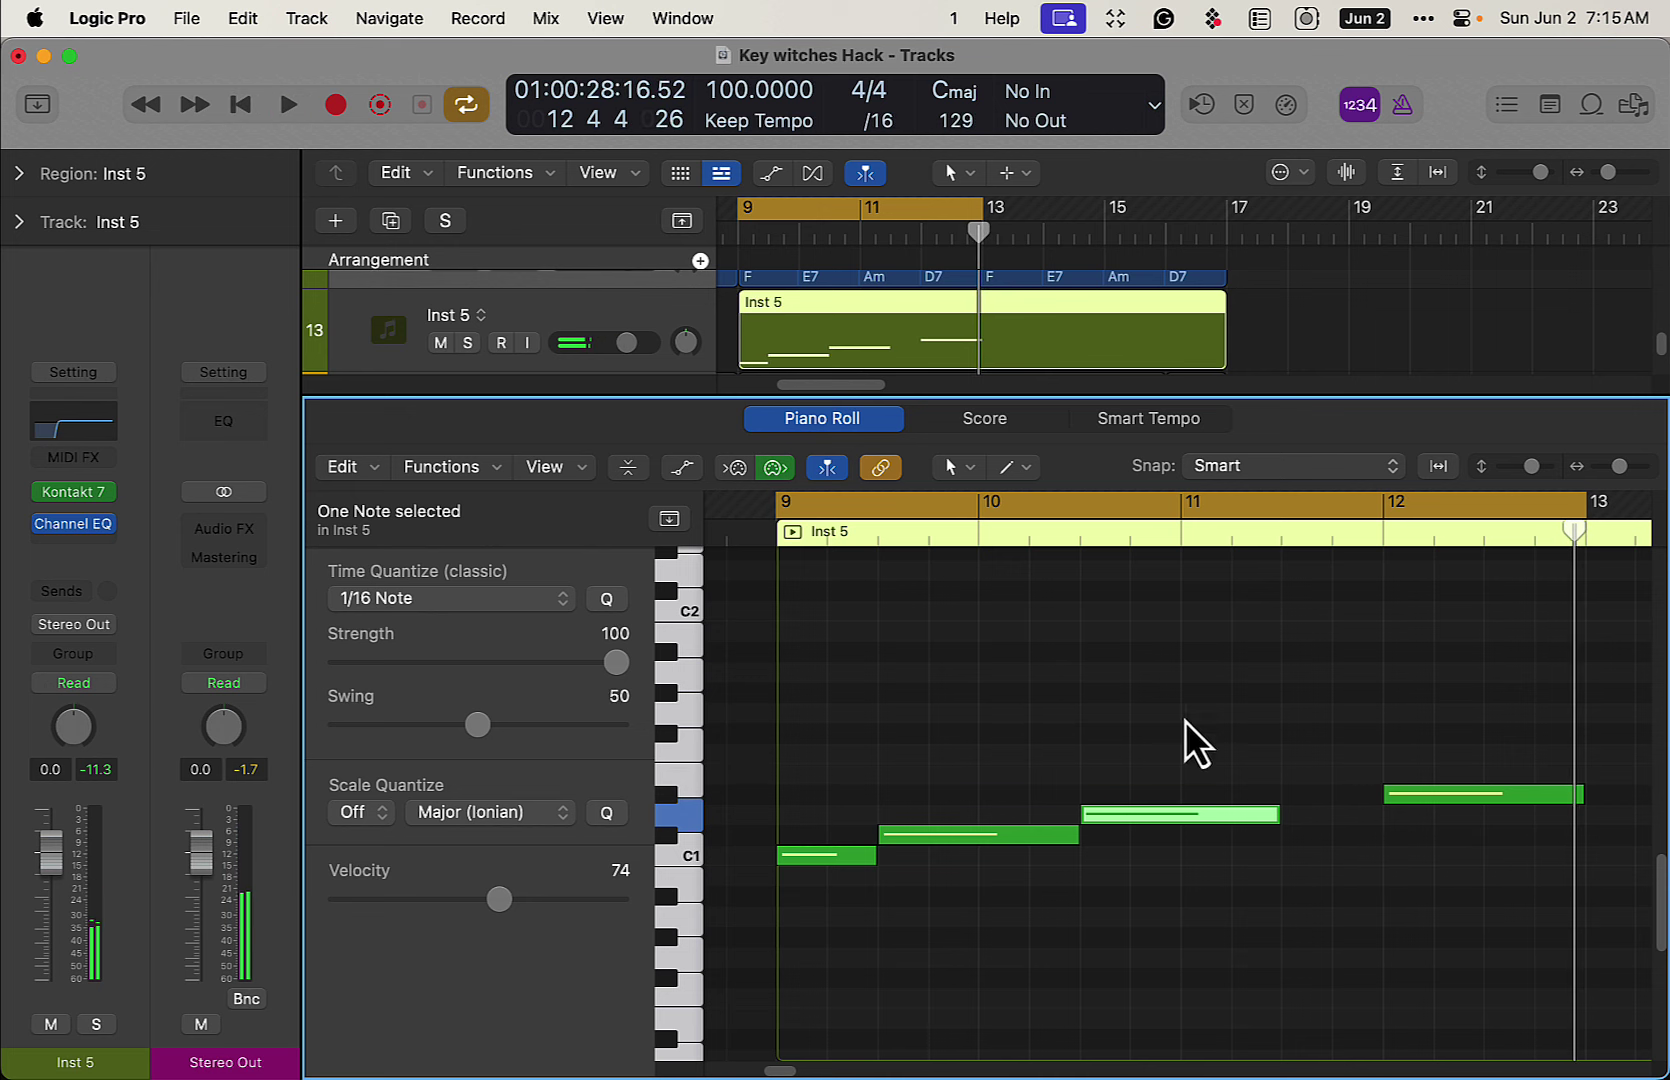
scroll(1660, 900, "down", 2)
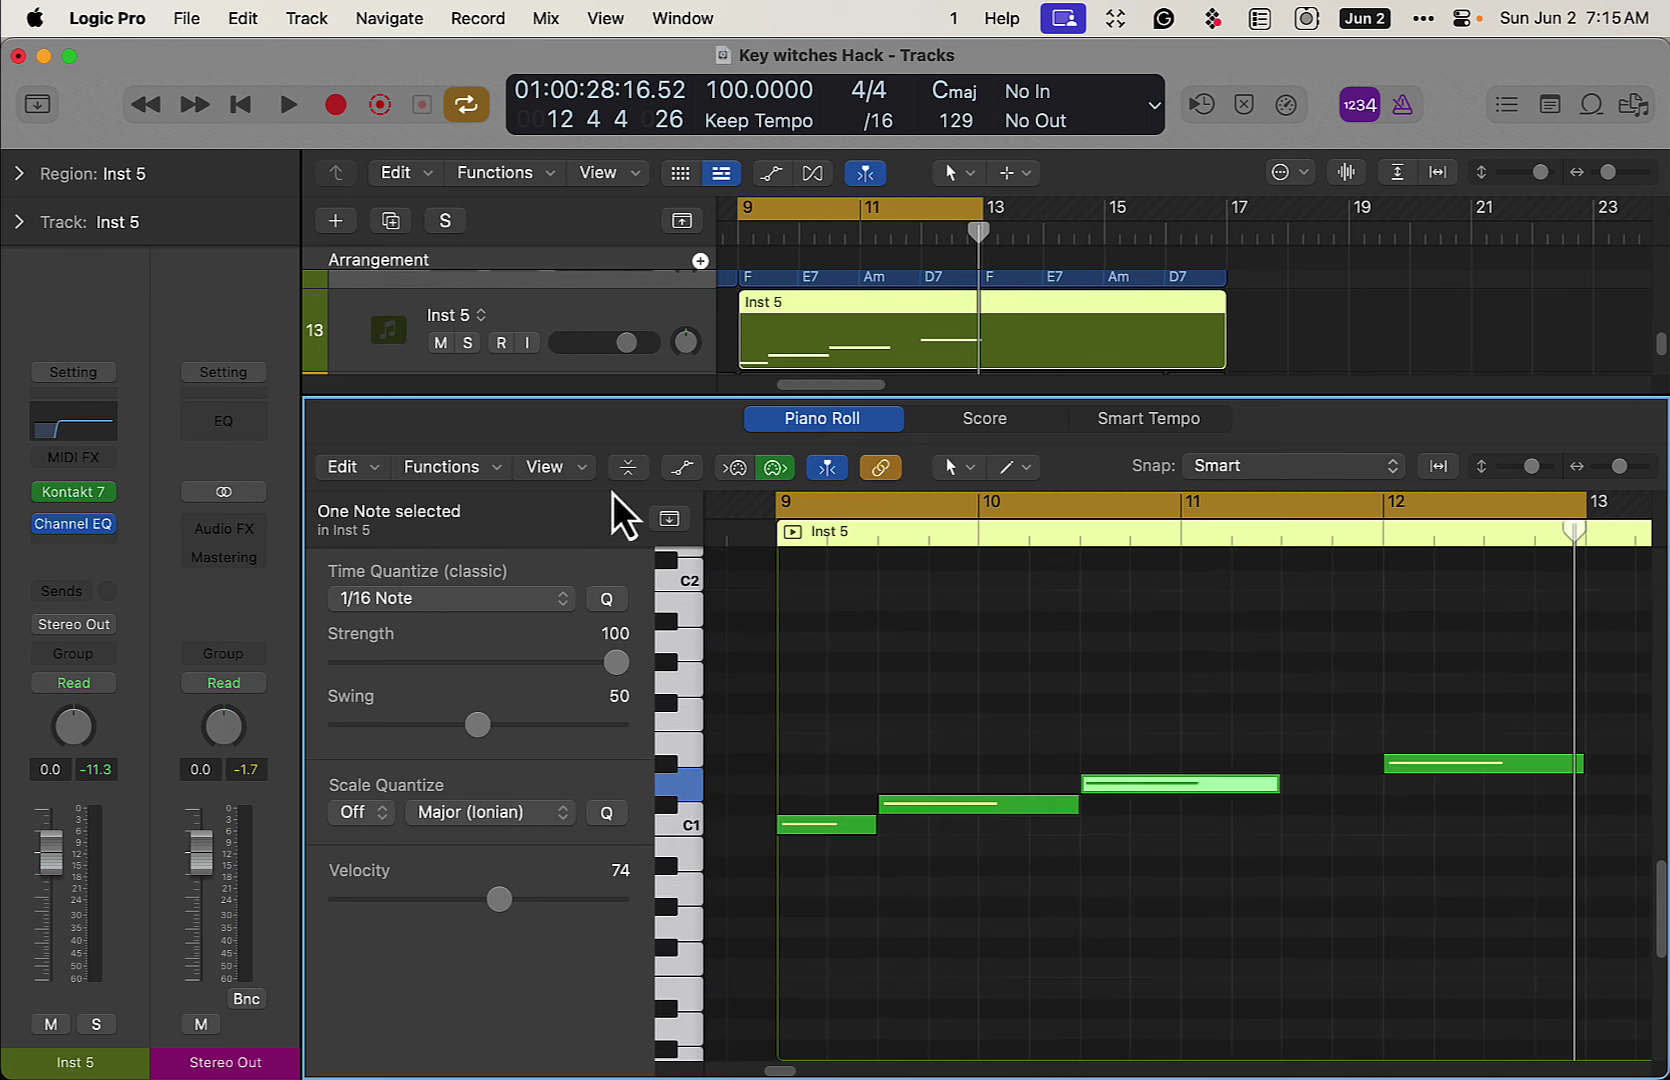
Turn on Collapse Mode so only the C1, C#1, D1 and D#1 rows show.
left_click(630, 470)
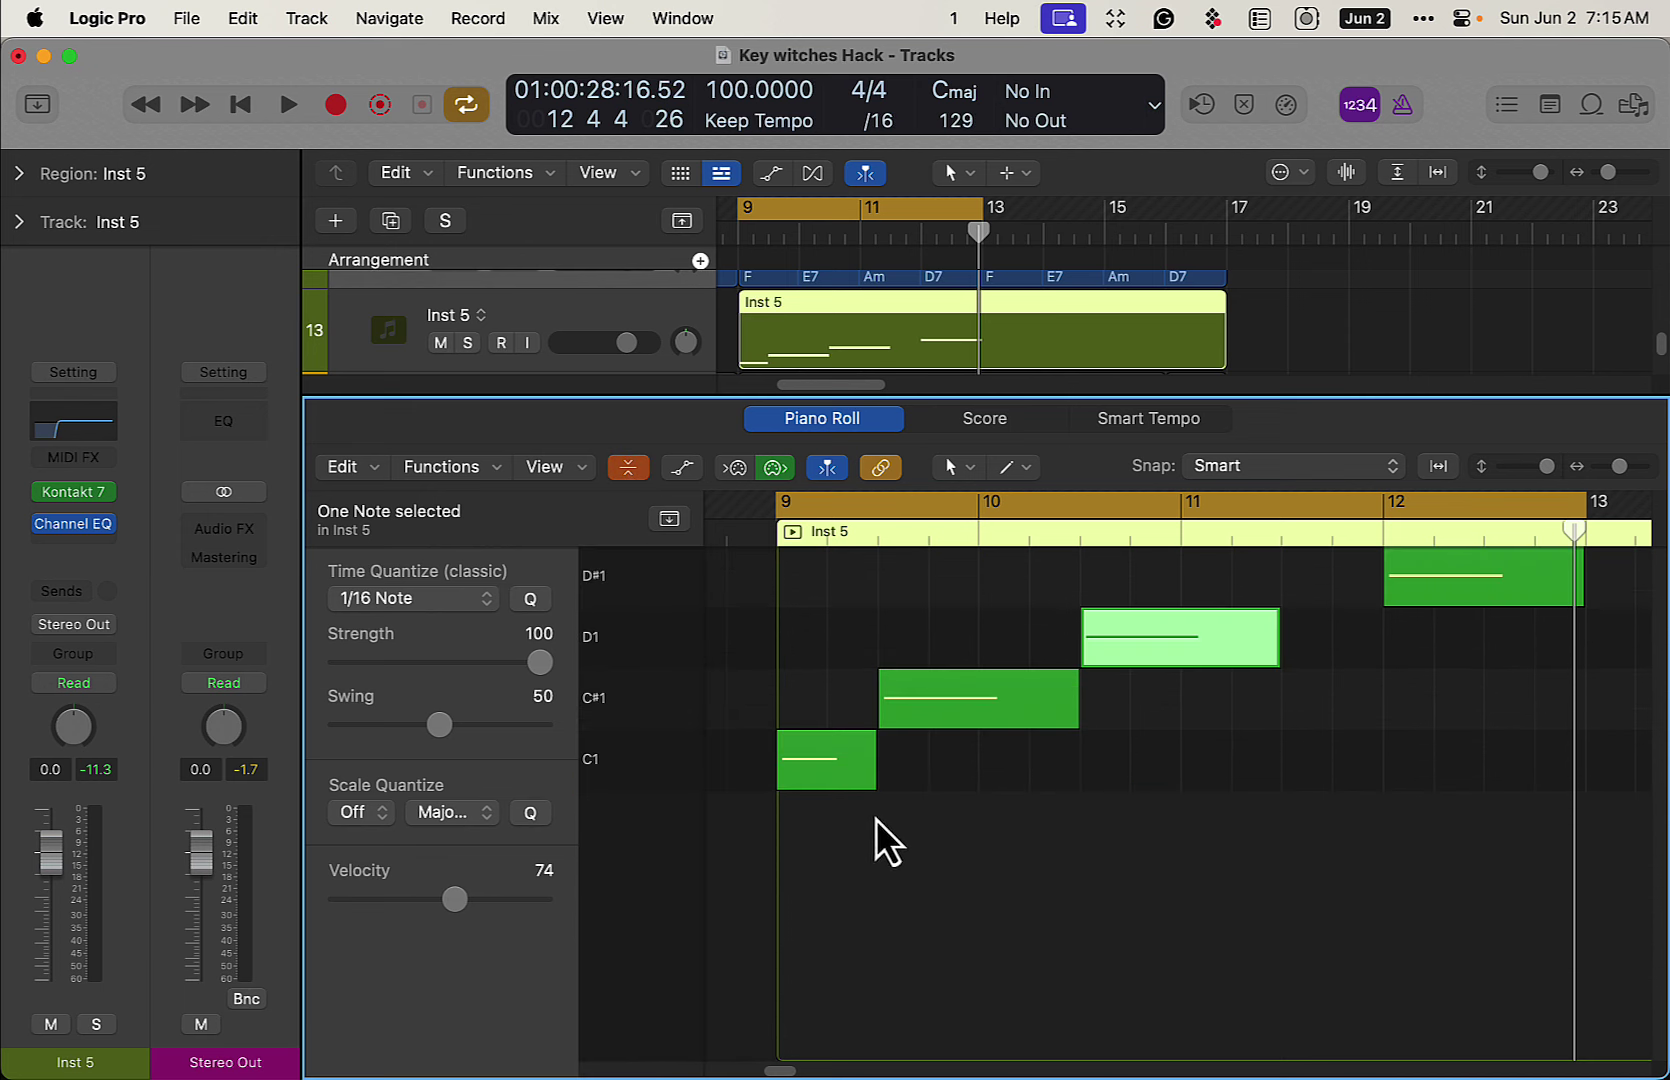